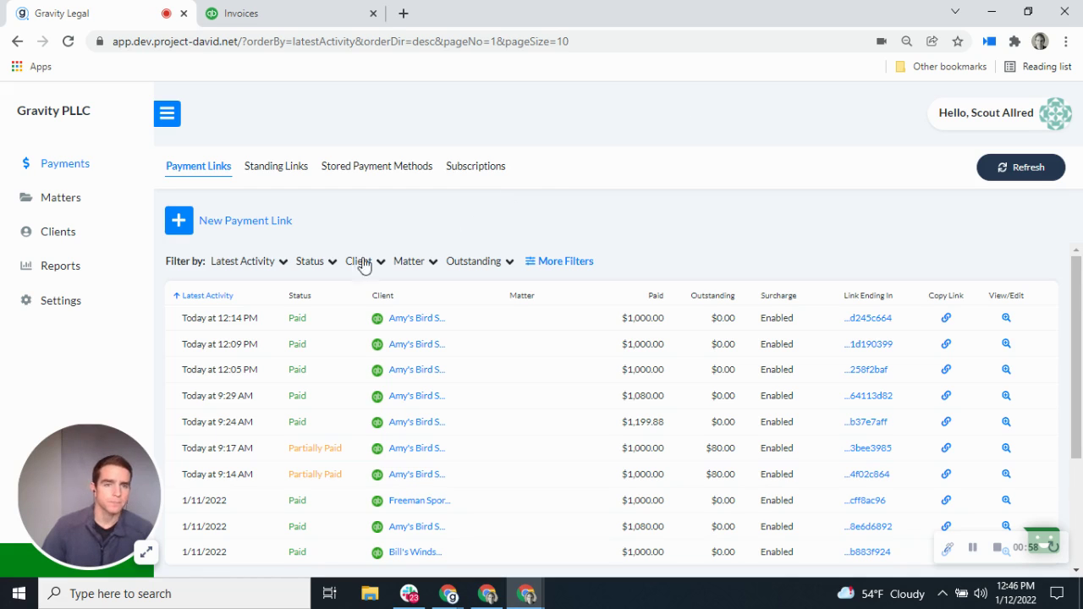
Step: Open the QuickBooks integration under Settings > Integrations and review its account mapping and invoice options
left_click(70, 304)
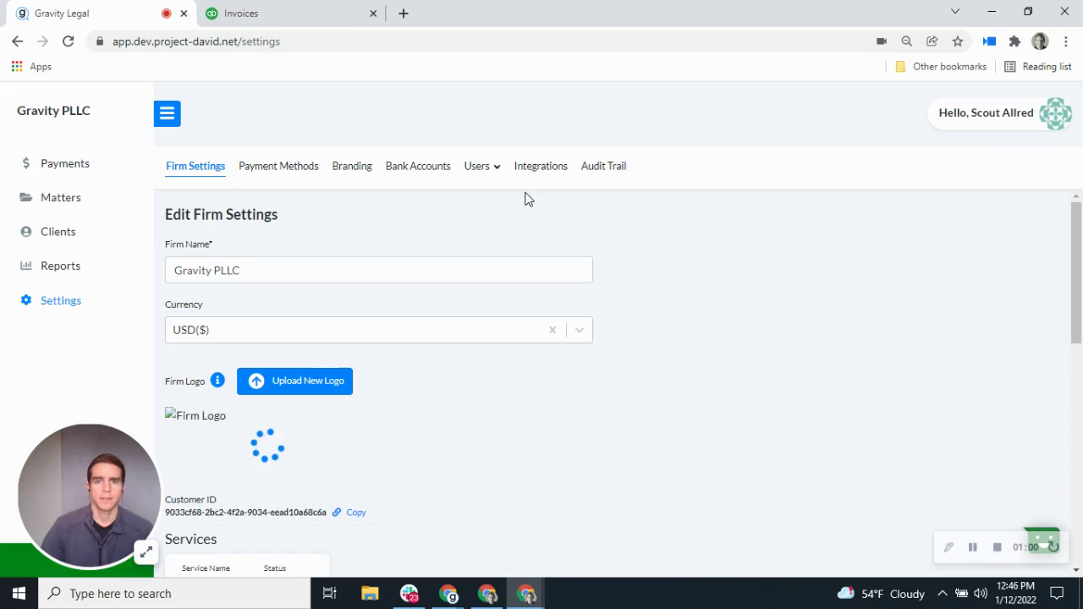
left_click(540, 169)
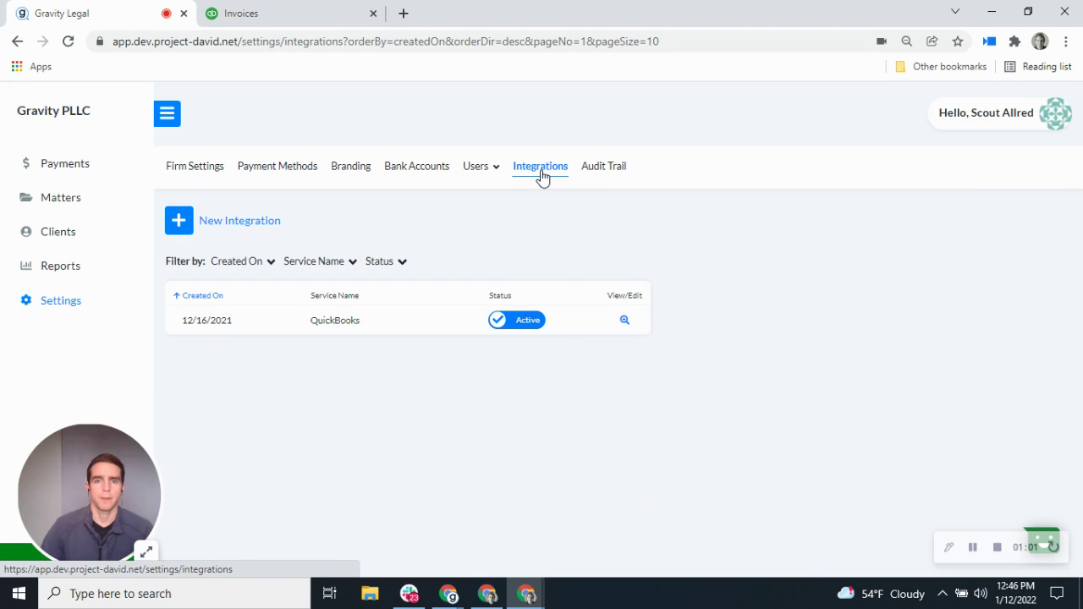
left_click(624, 321)
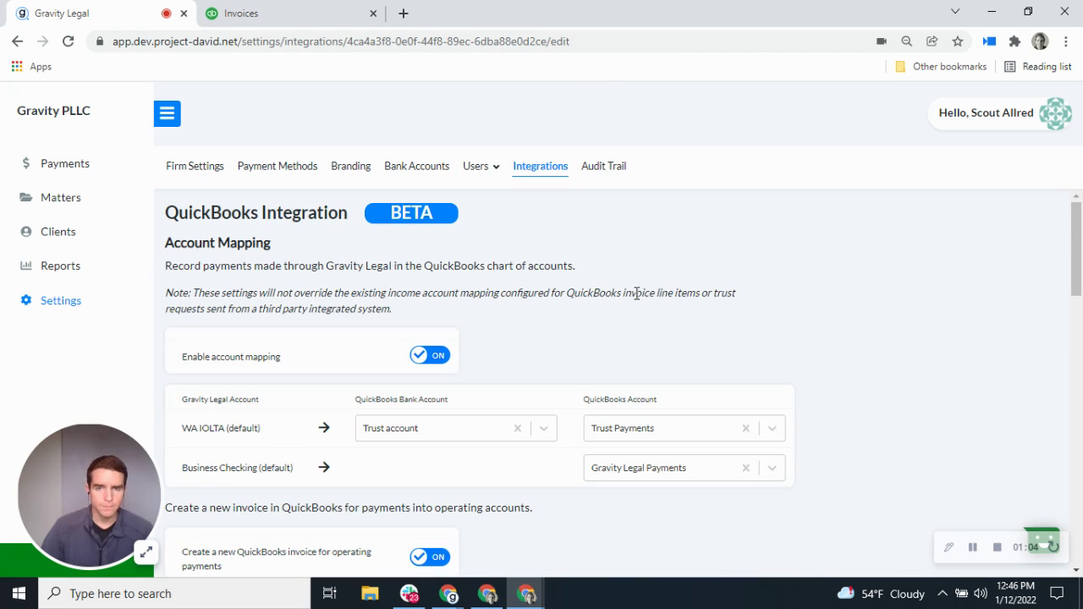
scroll(850, 332, "down", 1)
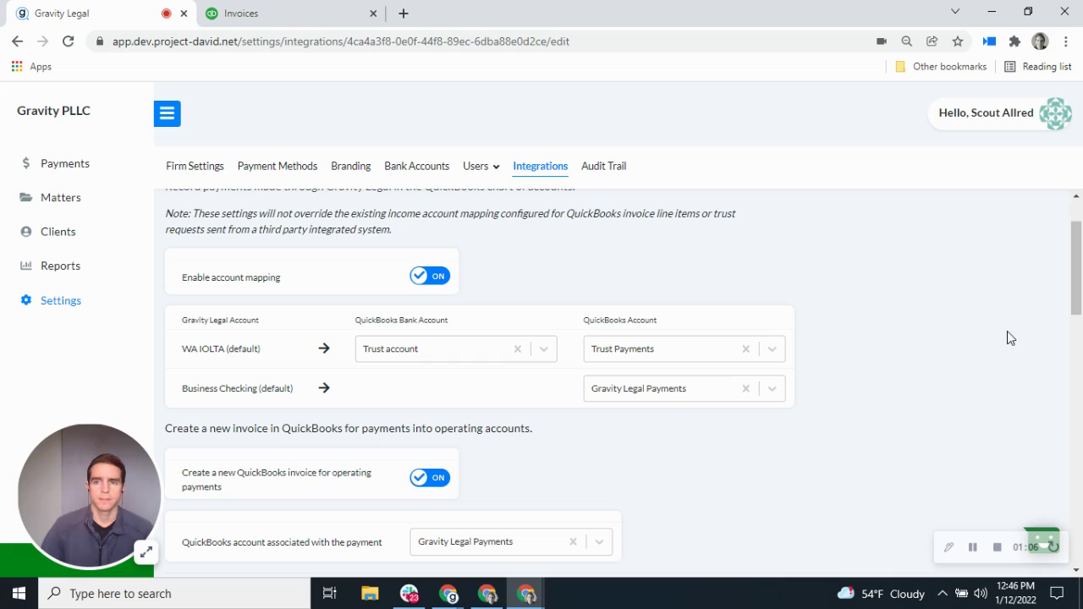
left_click_drag(1081, 297, 1079, 287)
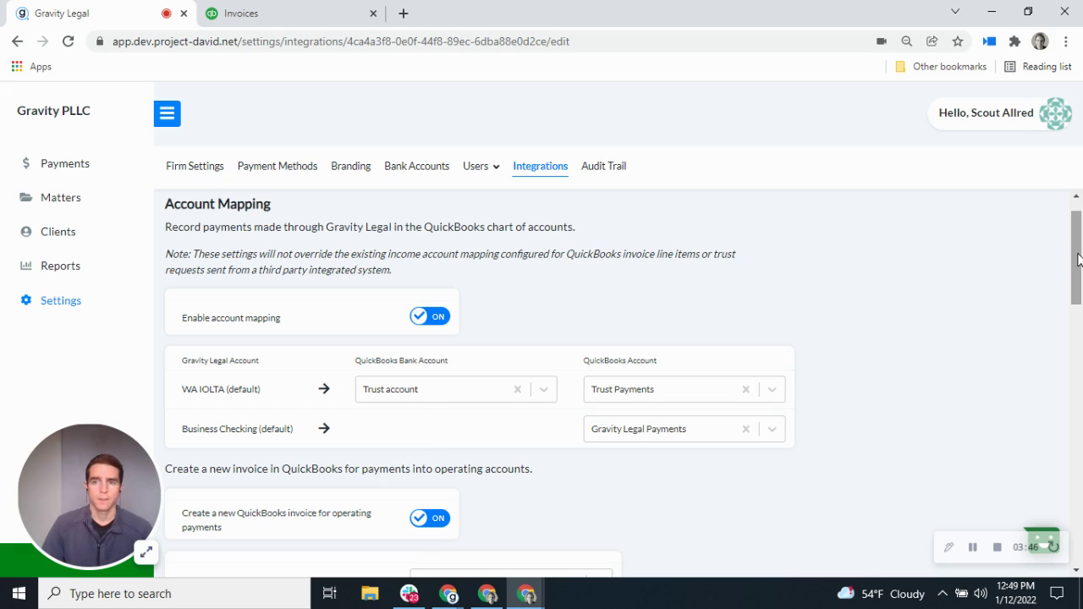
scroll(1079, 268, "down", 1)
scroll(1078, 268, "down", 2)
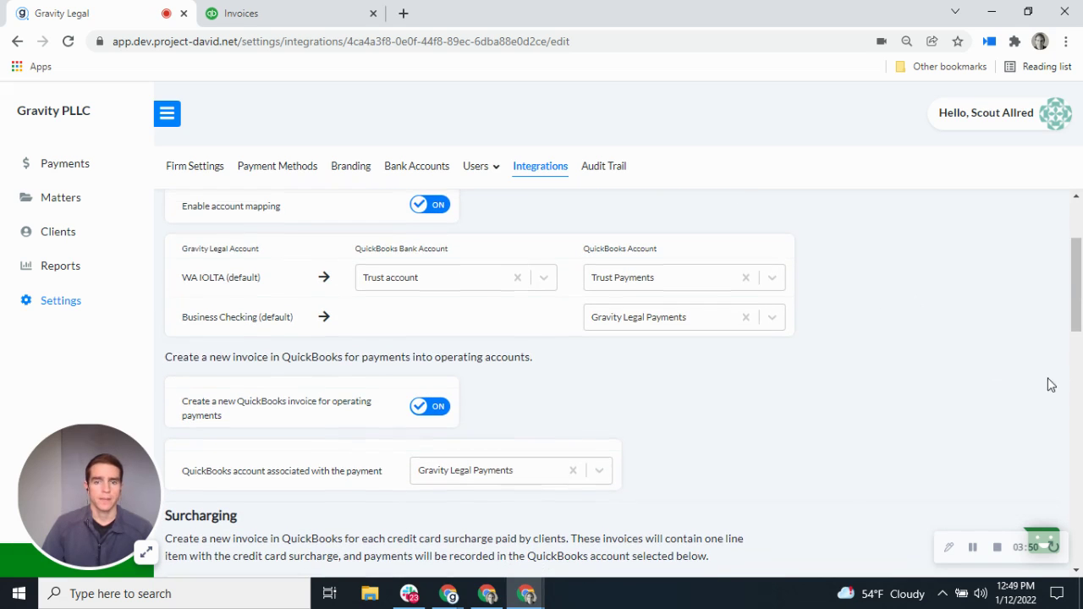
scroll(1039, 372, "down", 2)
scroll(1039, 372, "down", 4)
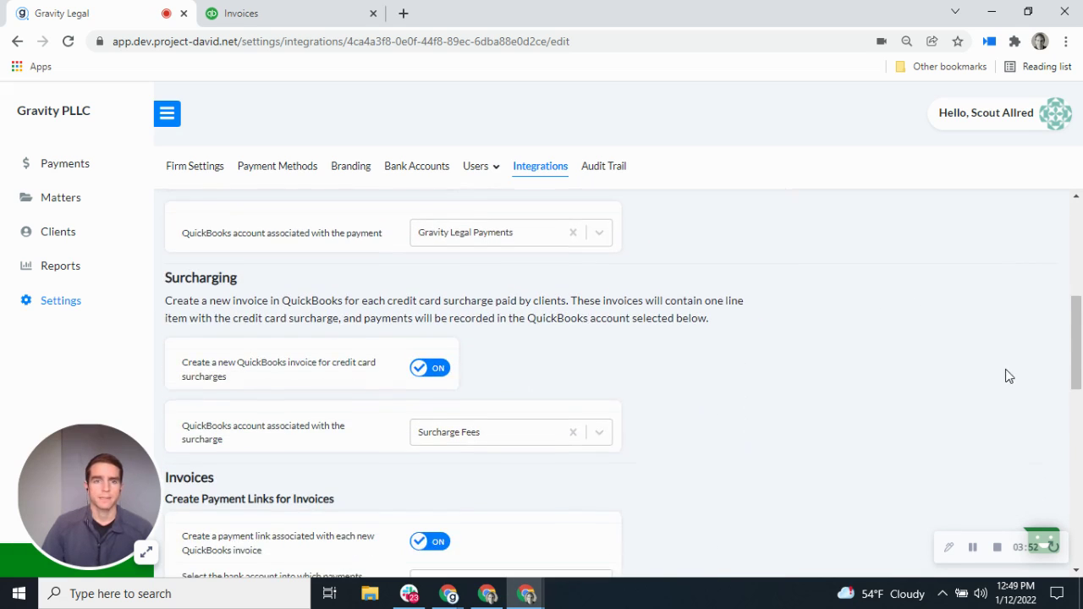
left_click_drag(1080, 351, 1080, 335)
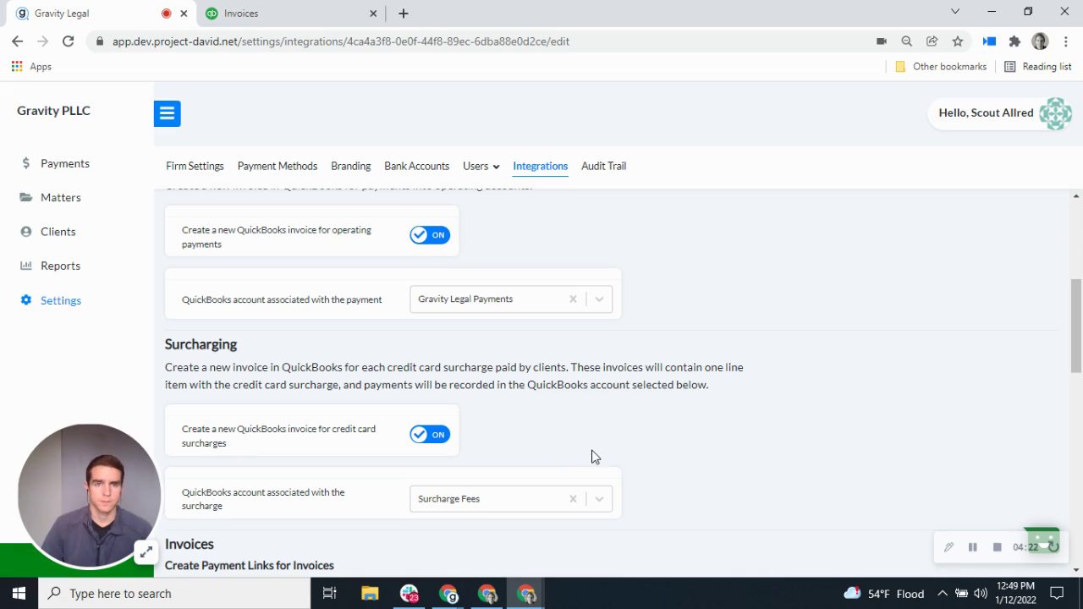
scroll(593, 431, "up", 2)
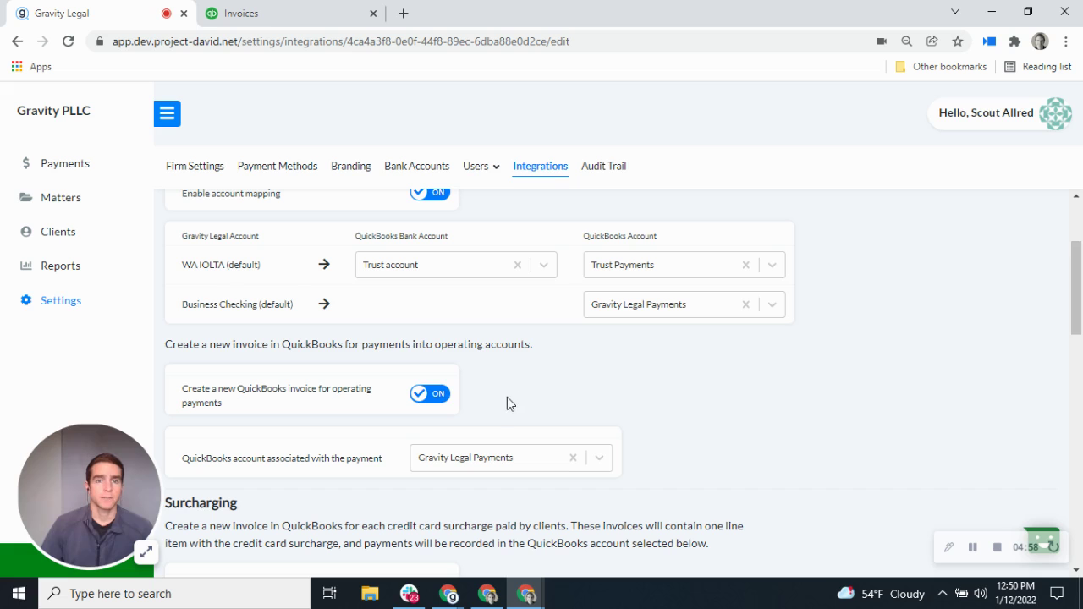
left_click(83, 169)
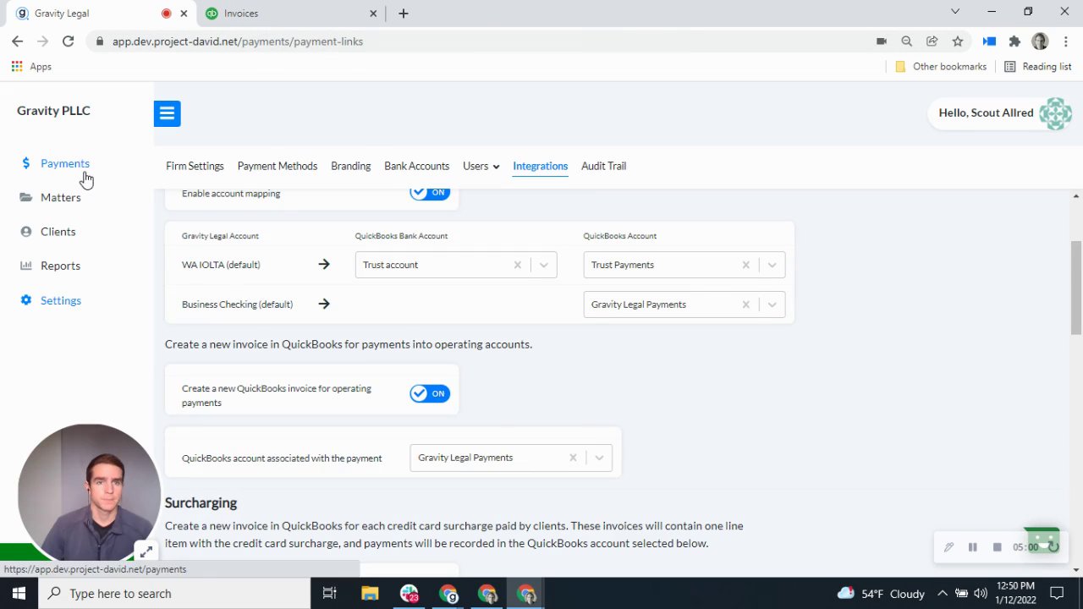
Step: Start a new payment link with operating amount 1000 for client Amy's Bird Sanctuary
left_click(256, 227)
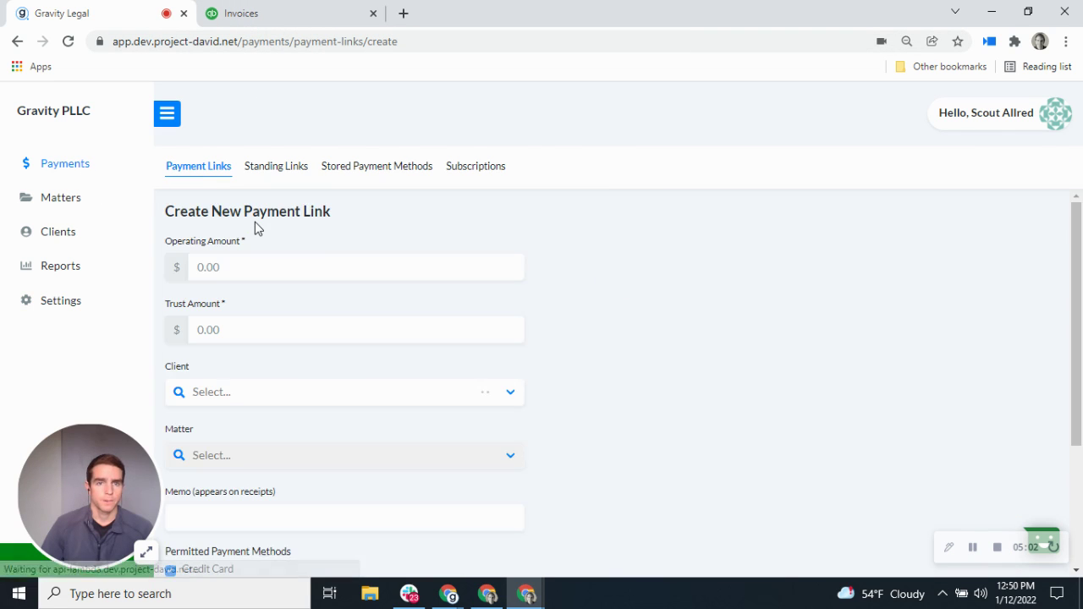
type("1000")
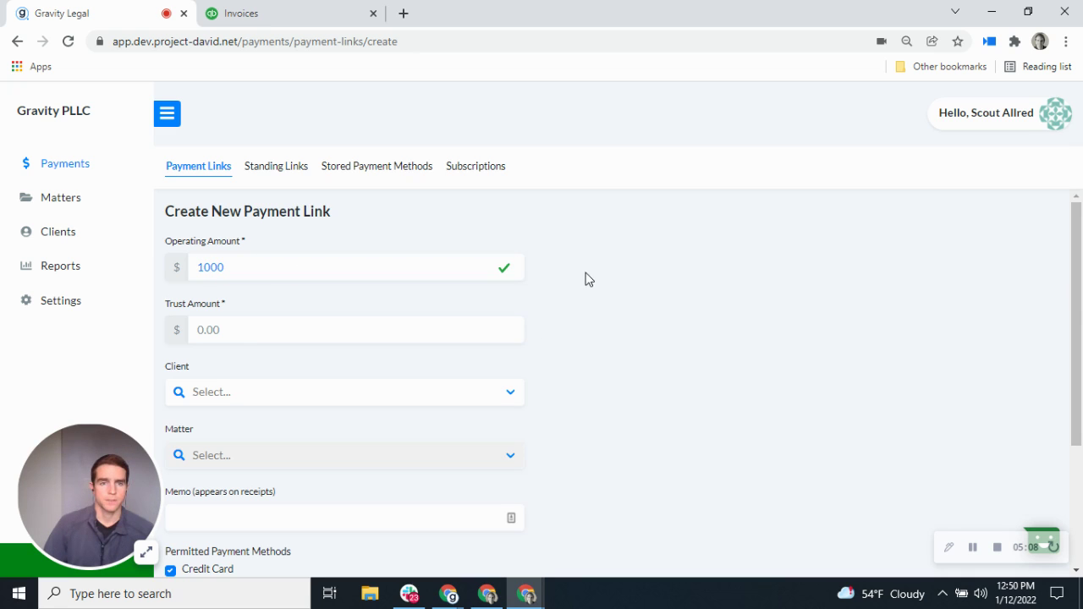
scroll(410, 271, "down", 1)
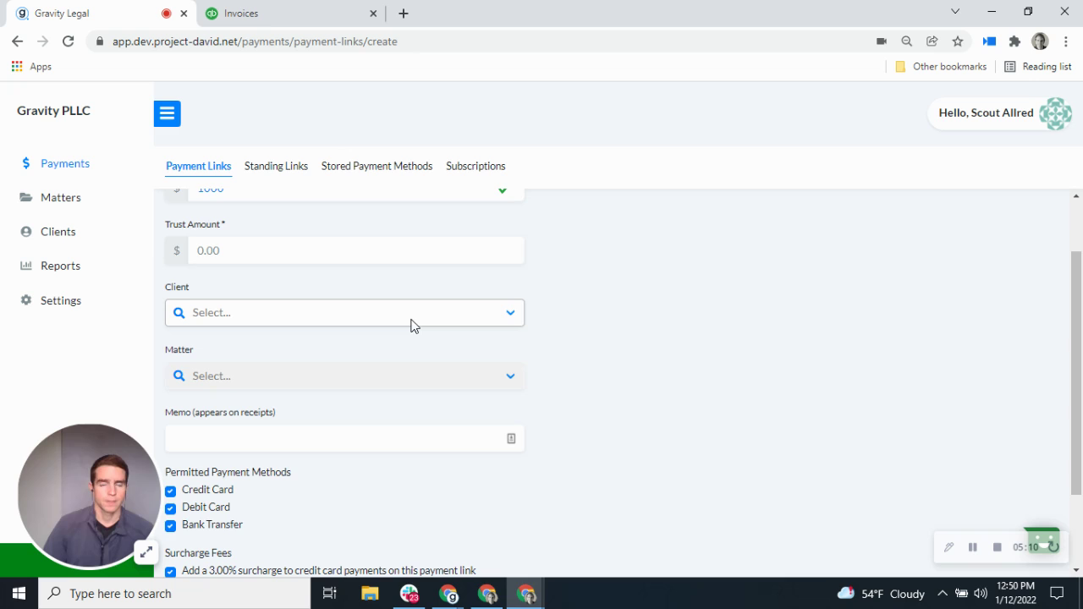
left_click(411, 313)
type("amy")
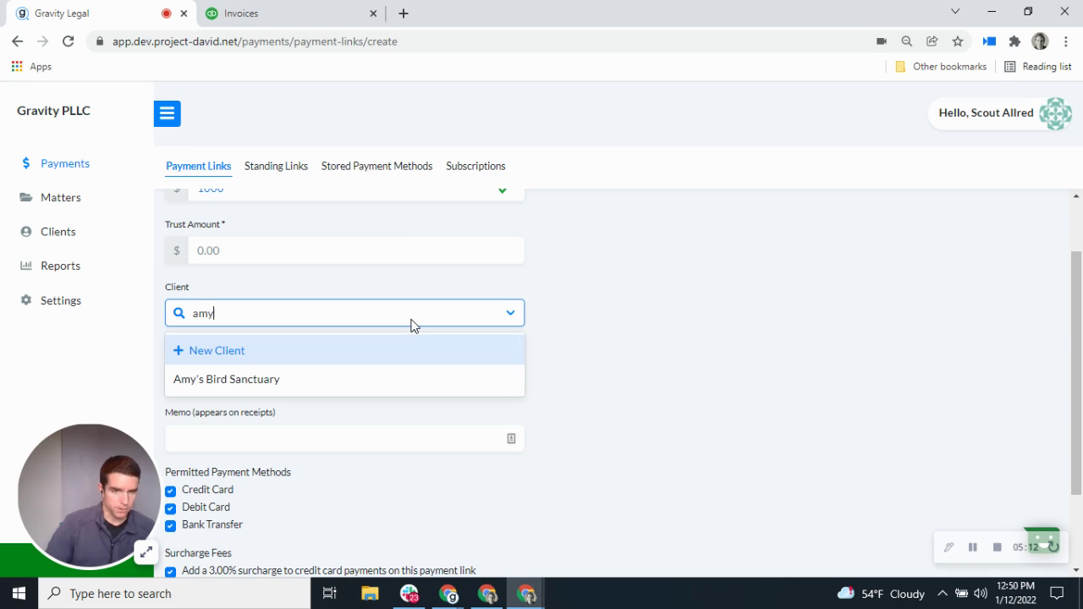
left_click(273, 384)
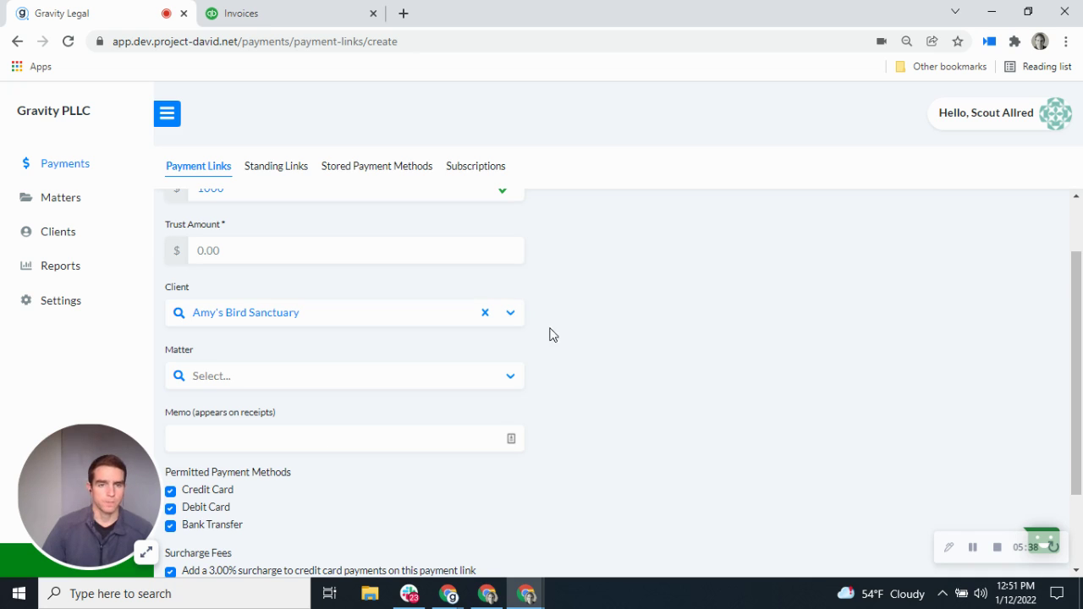
Step: Create the $1,000 payment link and bring up its Make a Payment page
scroll(539, 338, "down", 1)
scroll(535, 338, "down", 1)
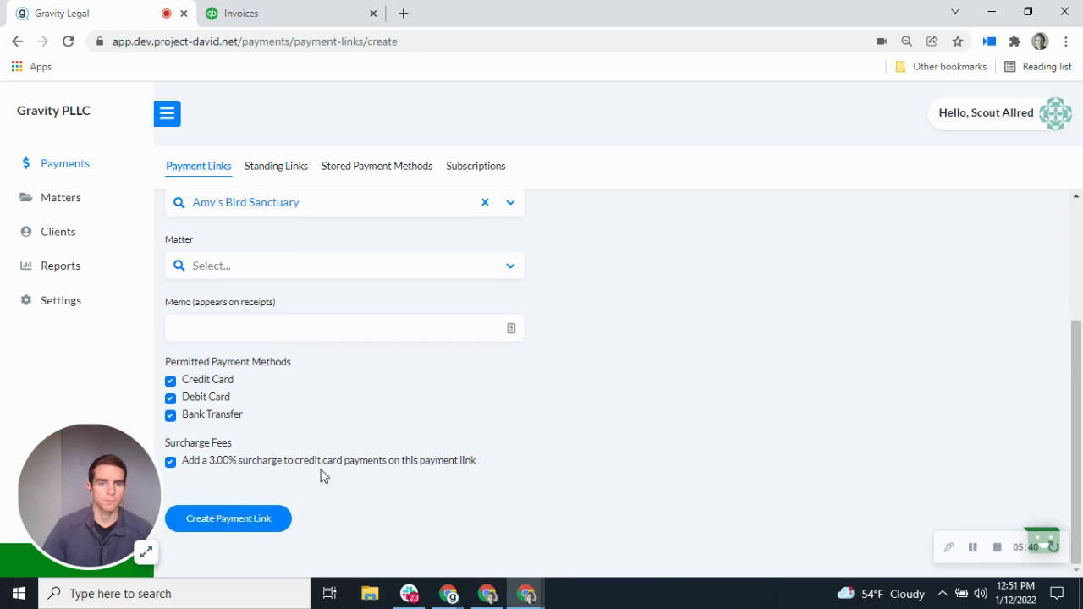
left_click(262, 519)
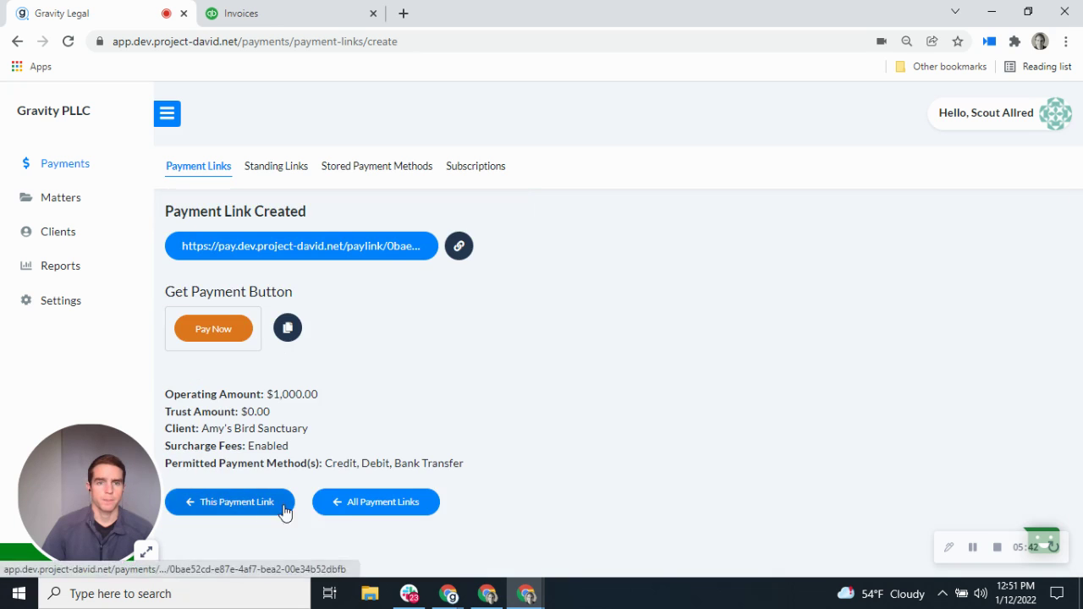
left_click(379, 249)
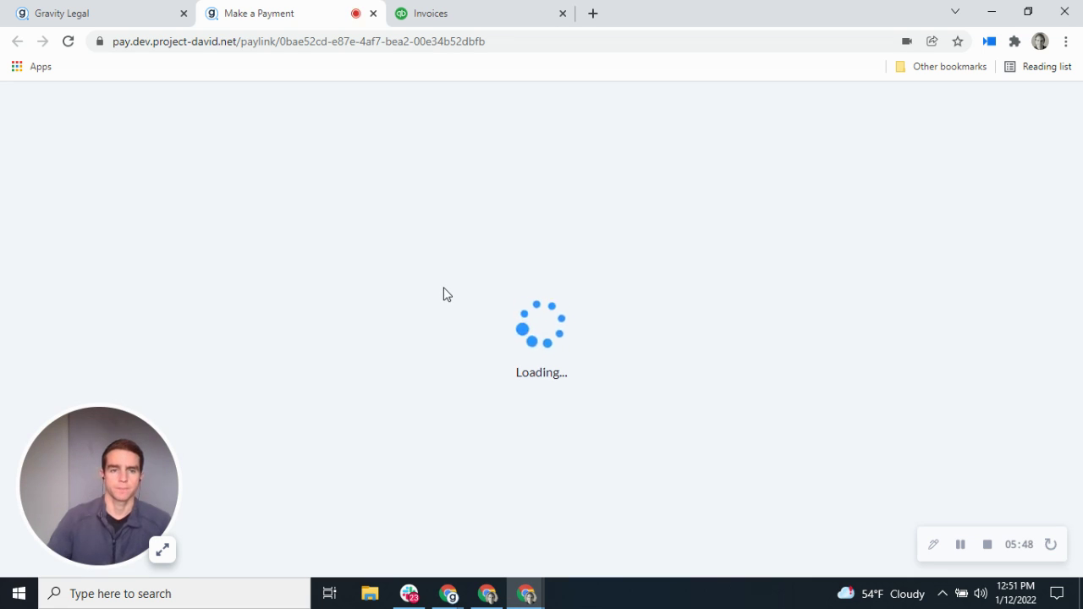
Step: Enter the receipt email address and the name on card for the payment
scroll(558, 306, "down", 3)
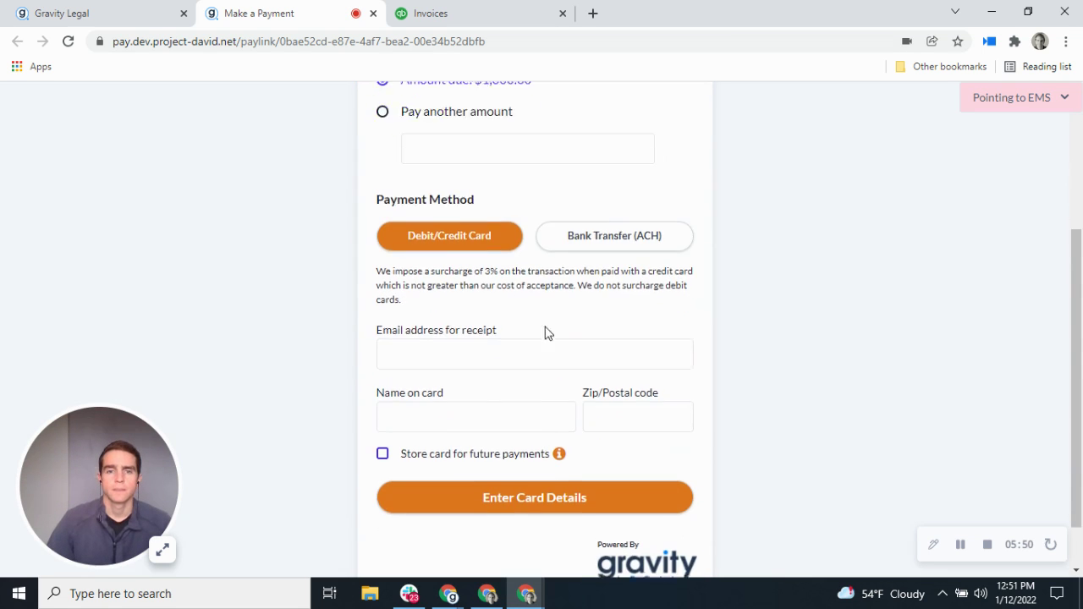
left_click(535, 342)
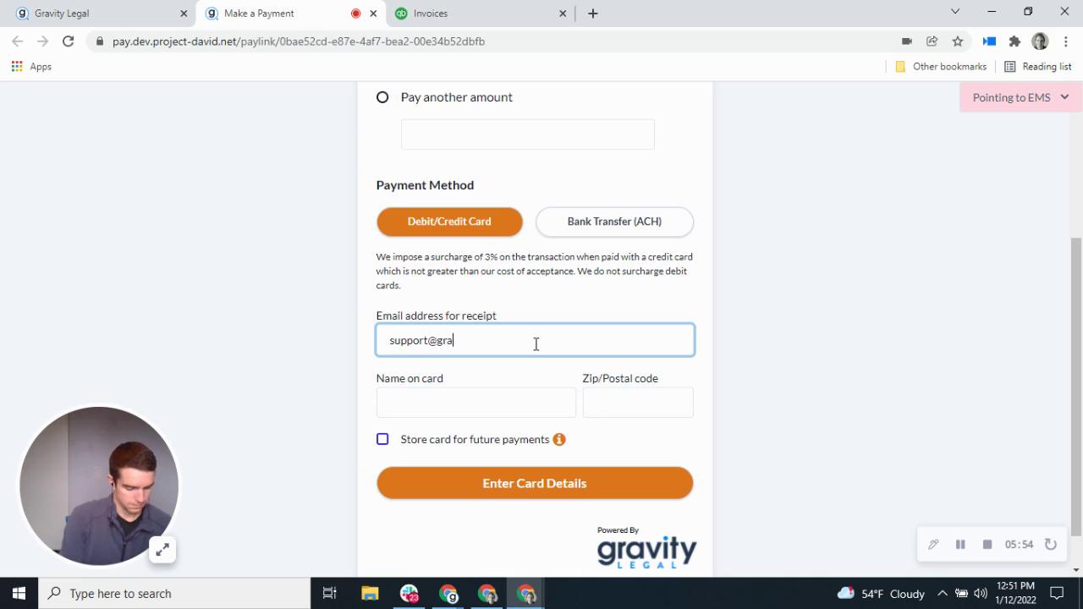
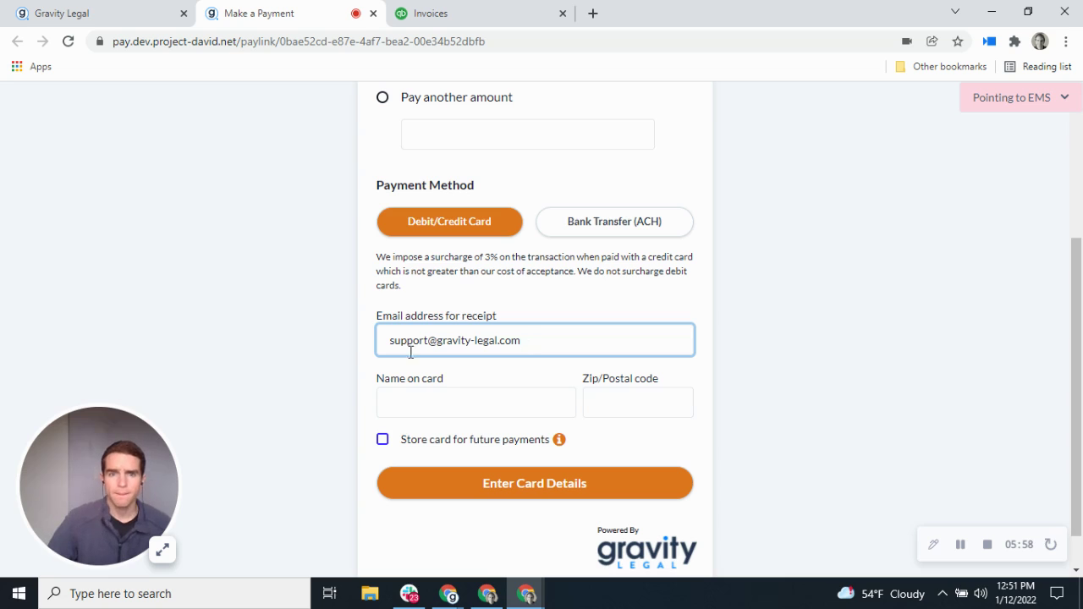
left_click(436, 398)
type("Gravity")
key("Tab")
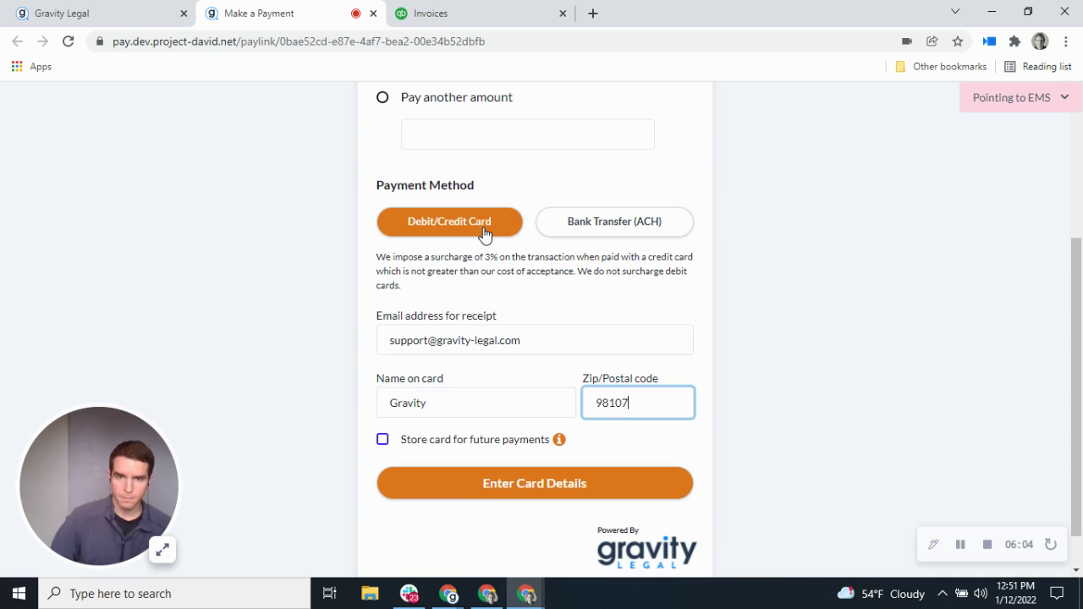
Step: Fill in the saved Visa card with 10/24 expiry and its security code, and submit the $1,030.00 payment
left_click(529, 478)
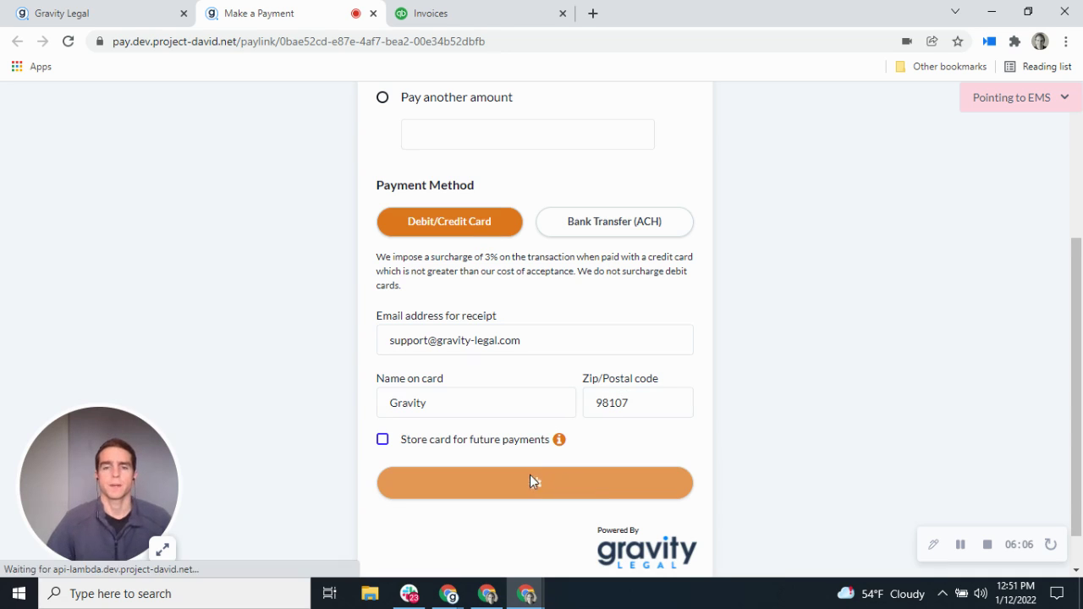
scroll(543, 423, "down", 2)
left_click(544, 303)
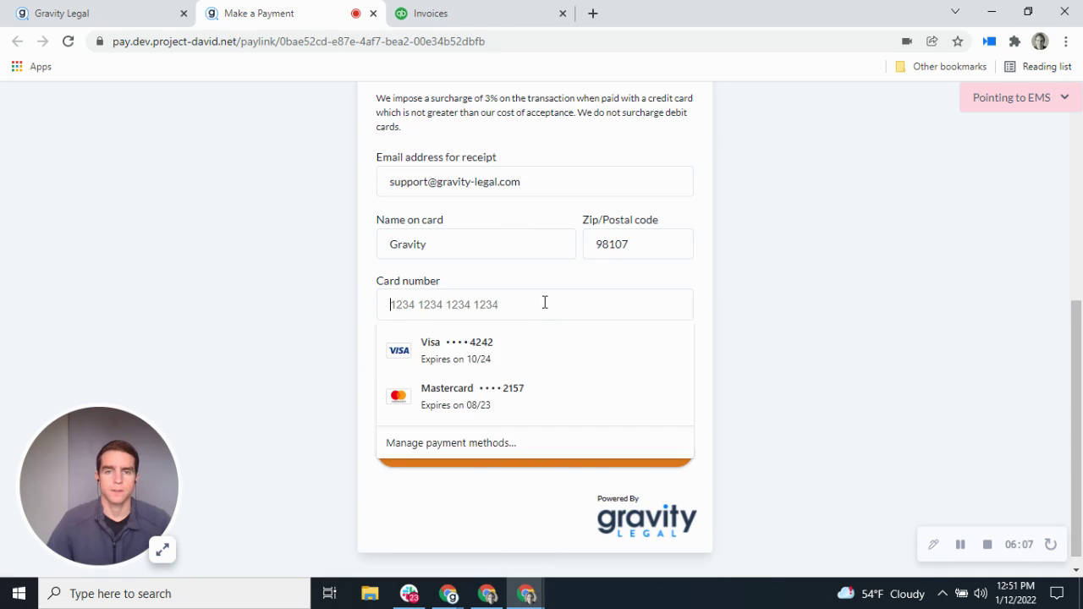
left_click(519, 356)
left_click(493, 367)
left_click(491, 407)
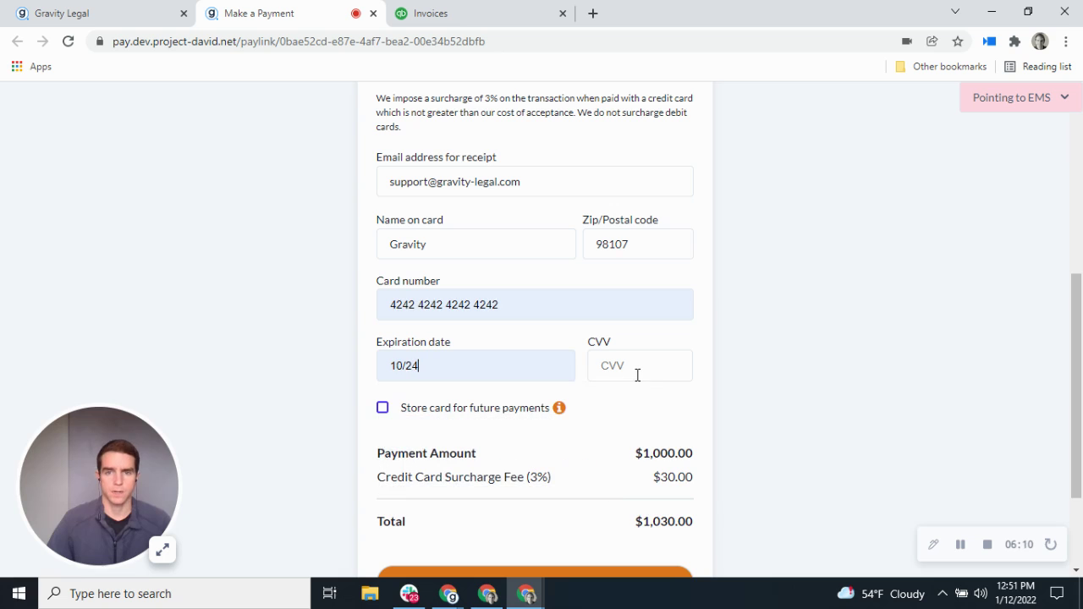
left_click(639, 379)
type("123")
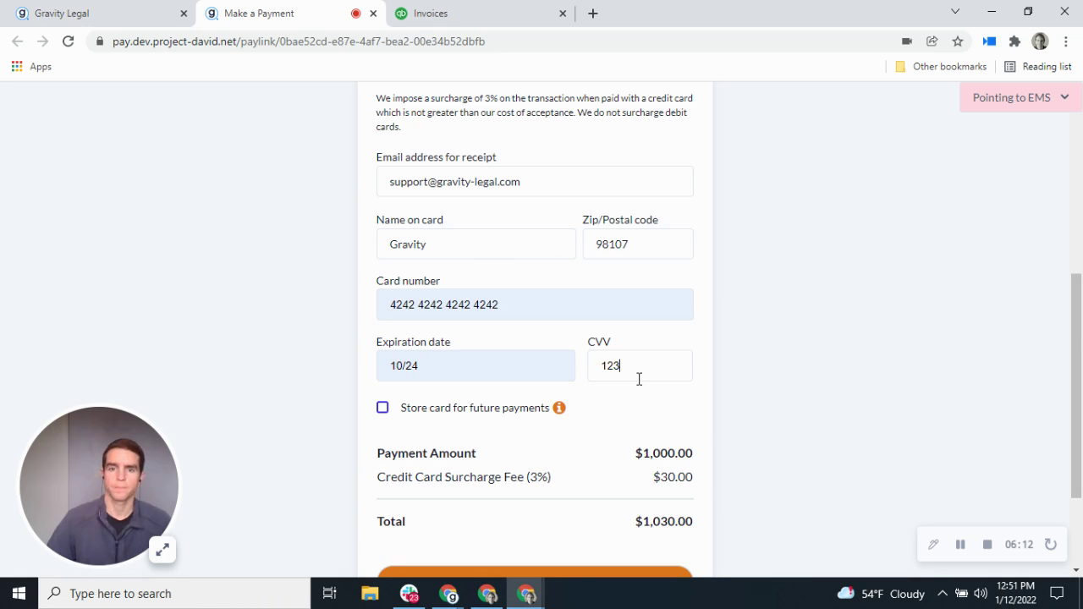
scroll(643, 389, "down", 3)
left_click(607, 450)
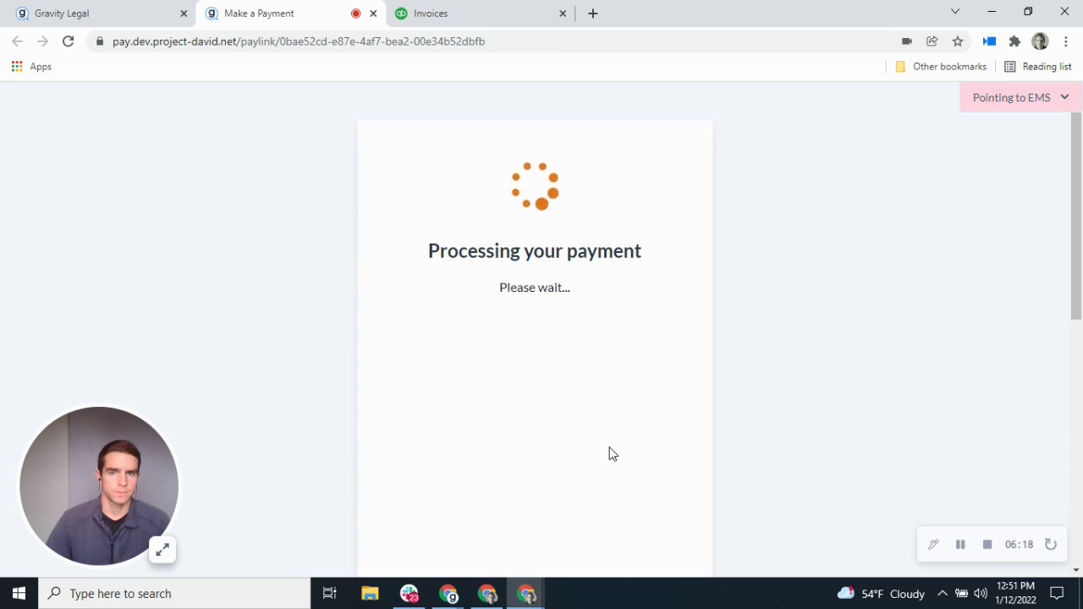
Step: Recheck the QuickBooks integration settings, then view the $1,030.00 Payment Complete confirmation
left_click(96, 7)
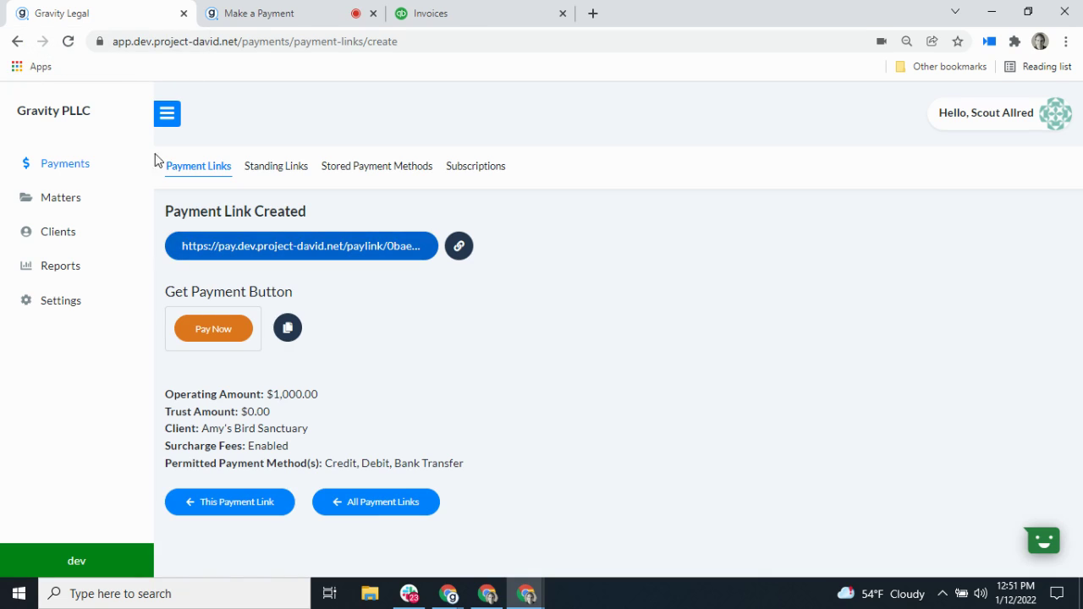
left_click(68, 301)
left_click(555, 170)
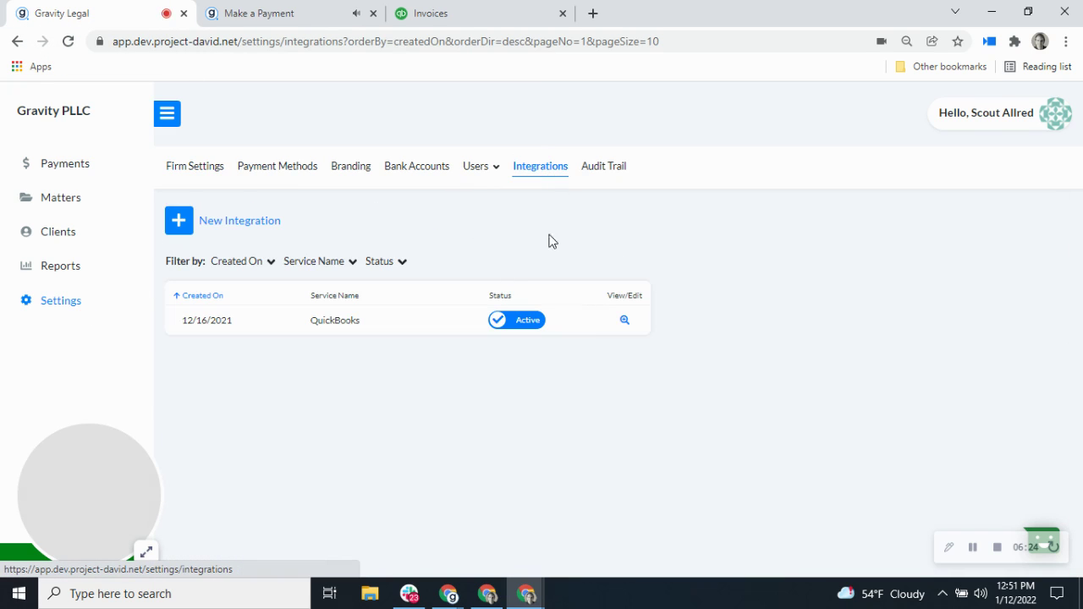
left_click(624, 322)
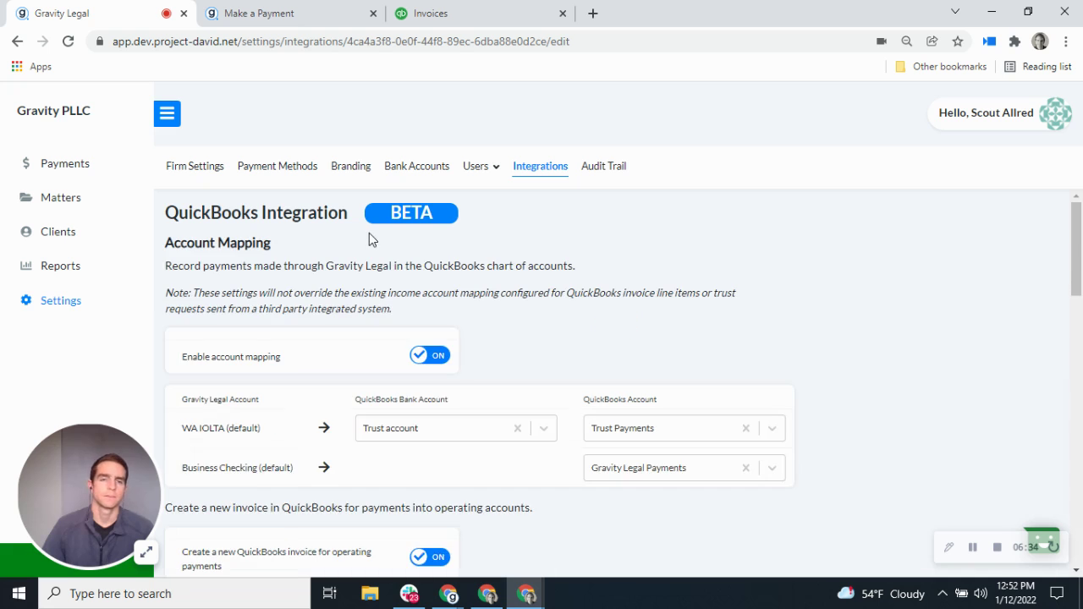
scroll(512, 338, "down", 2)
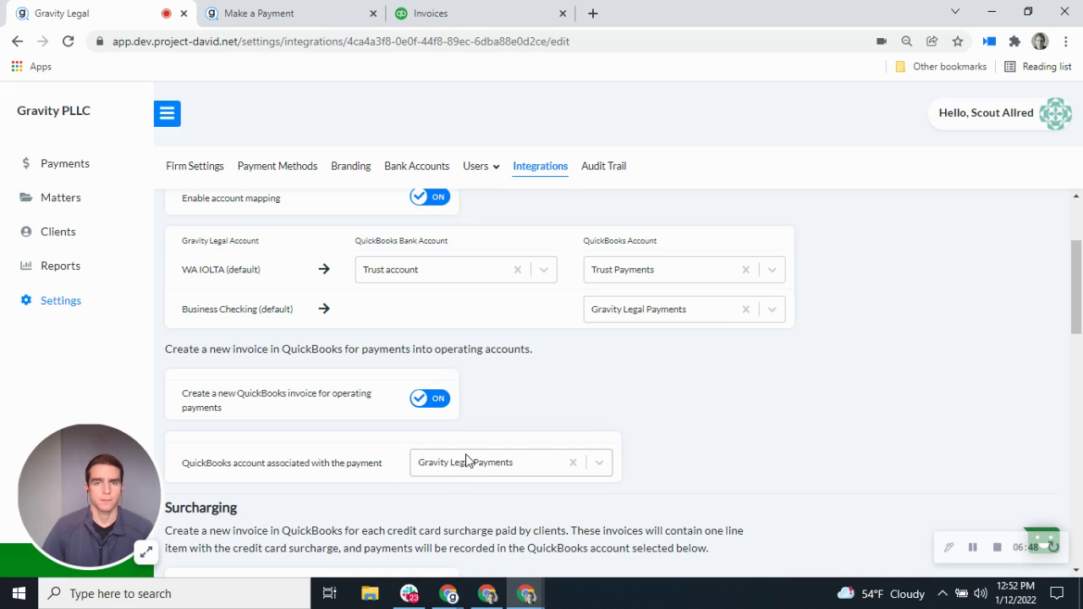
left_click(288, 10)
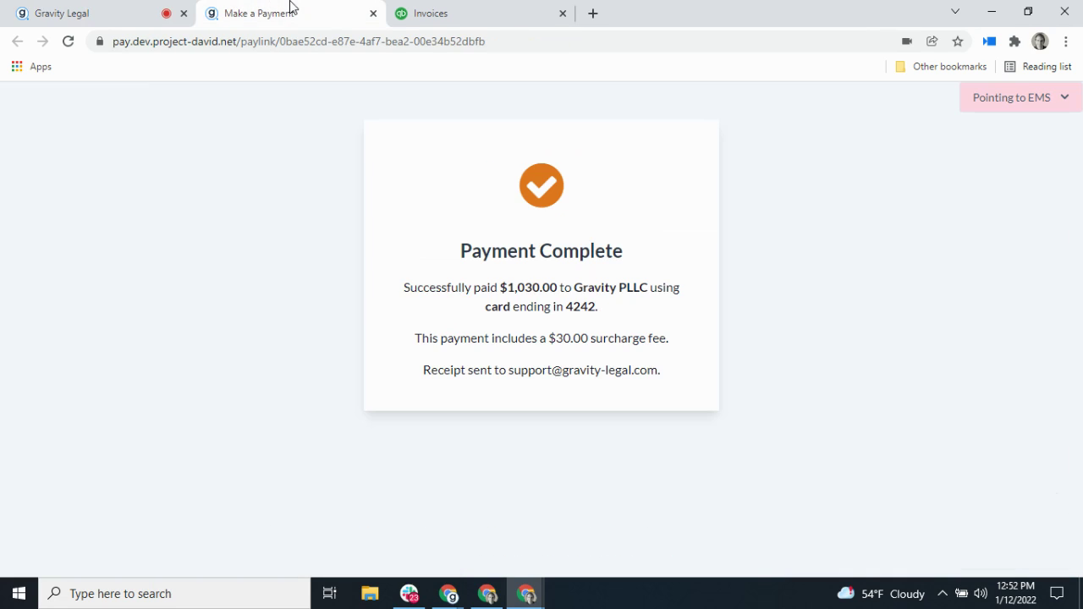
Step: Reload the QuickBooks invoices list, sort it by number, and open paid invoice 1086
left_click(466, 12)
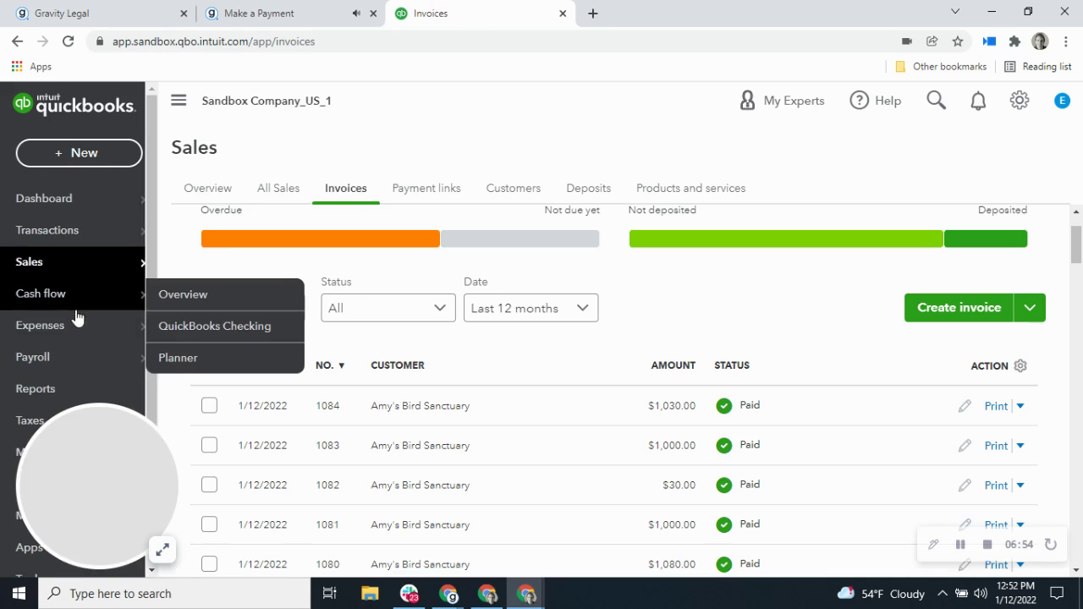
mouse_move(70, 231)
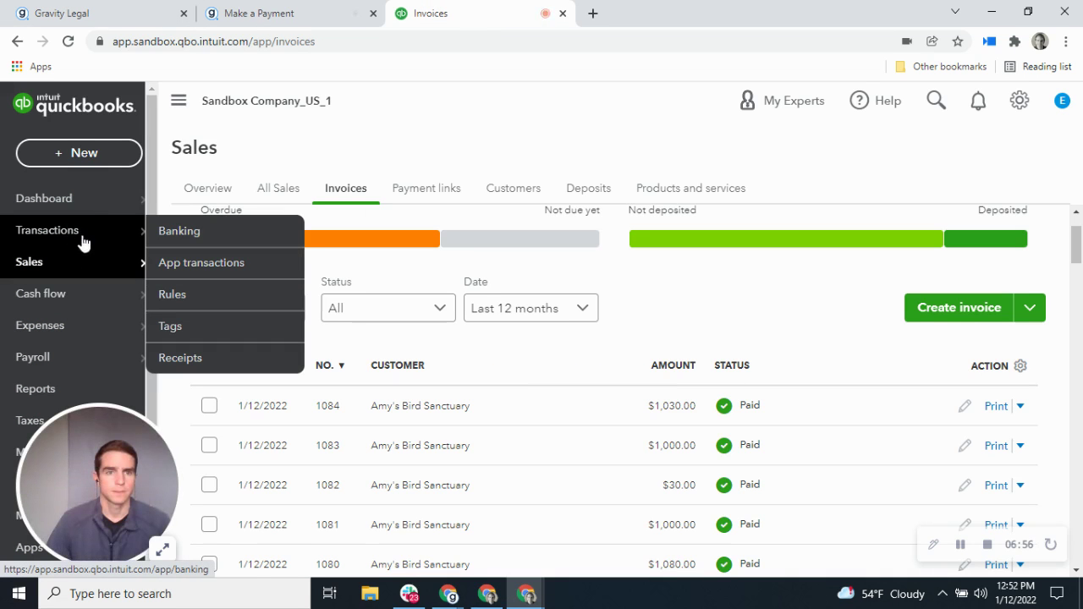
mouse_move(82, 264)
left_click(193, 338)
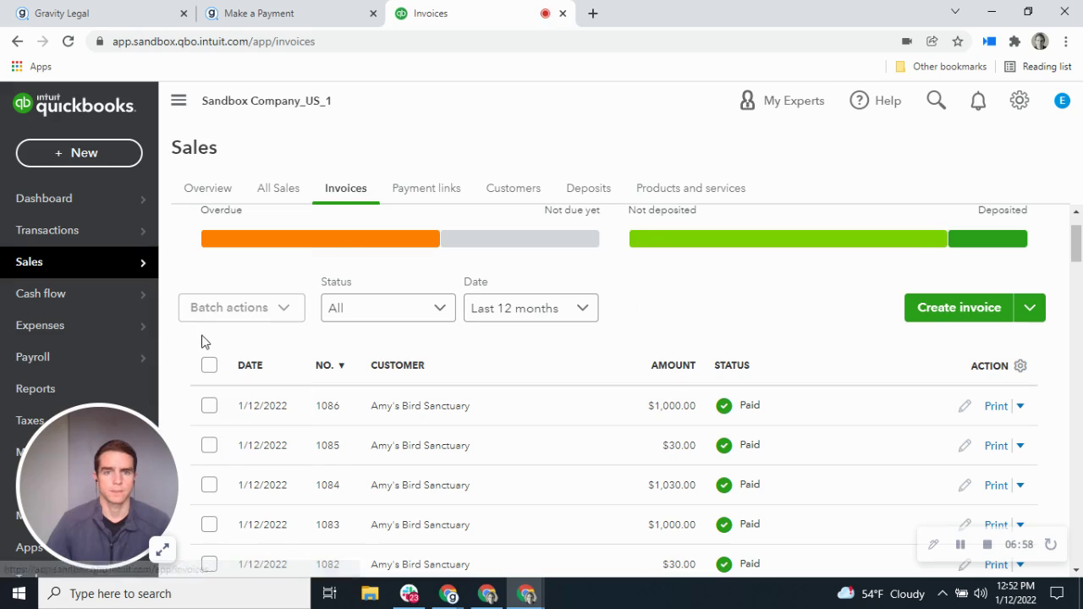
left_click(336, 370)
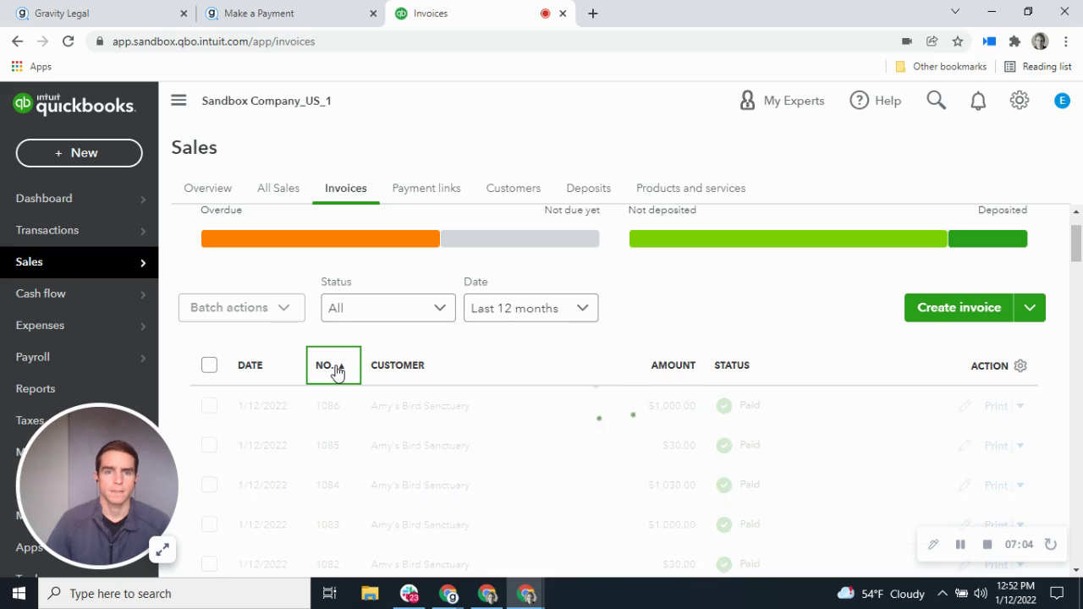
left_click(338, 370)
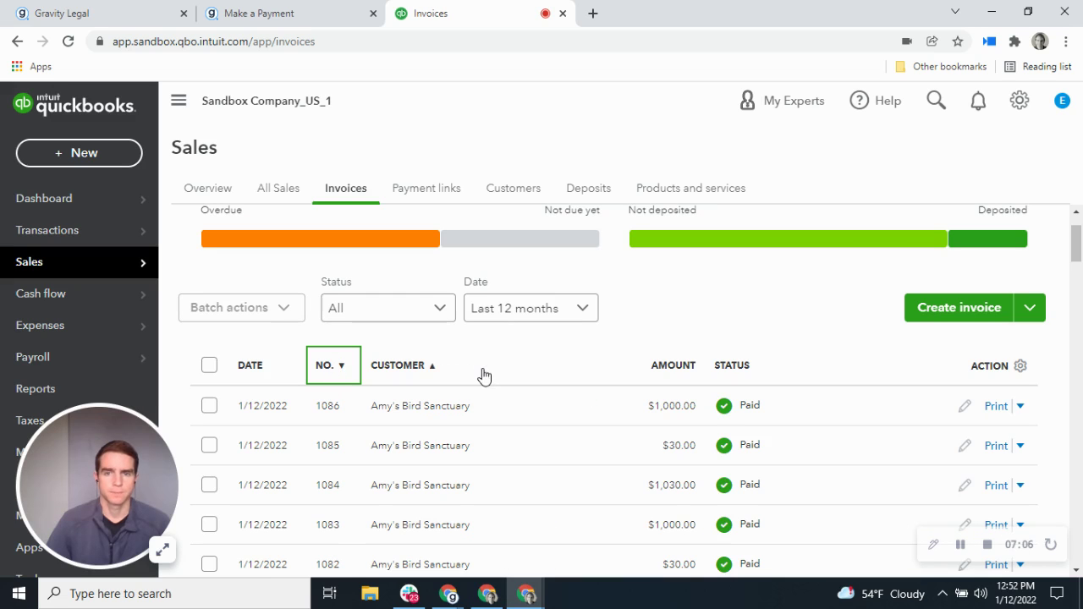
scroll(484, 374, "down", 1)
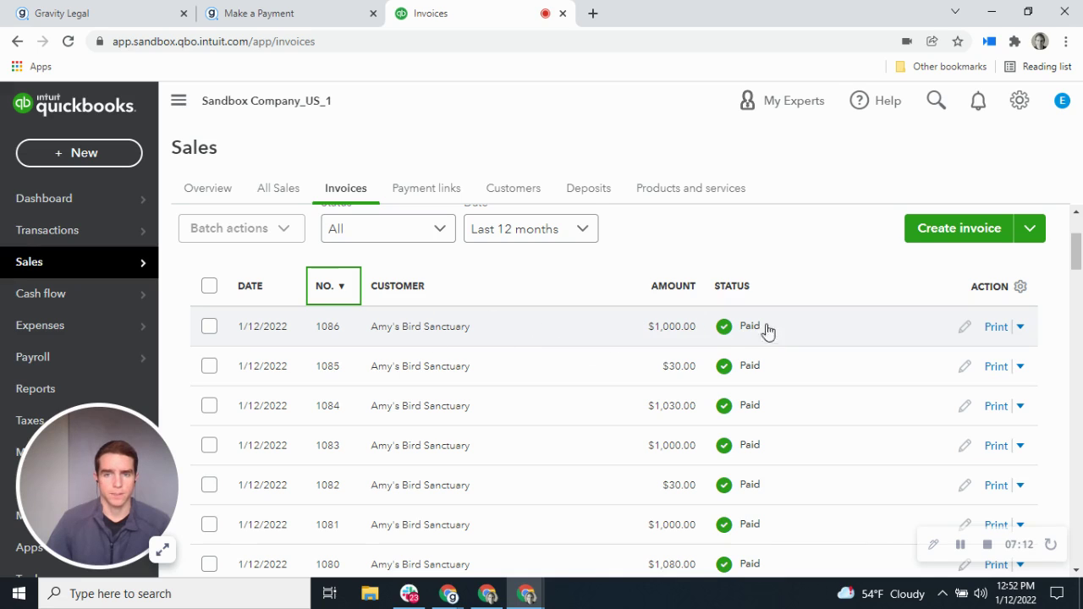
left_click(1021, 330)
left_click(992, 361)
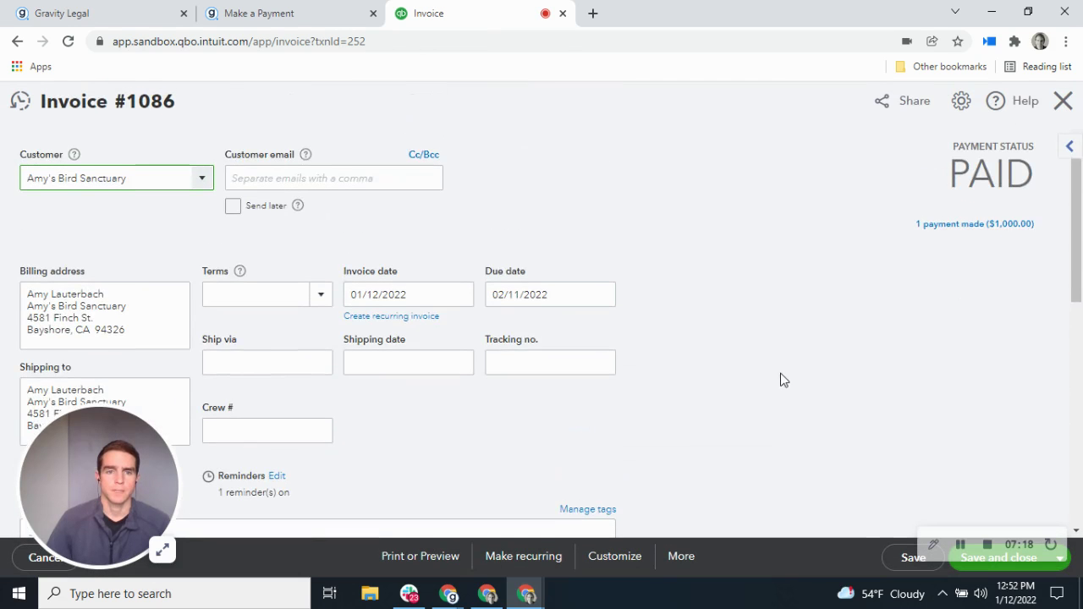
scroll(770, 343, "down", 4)
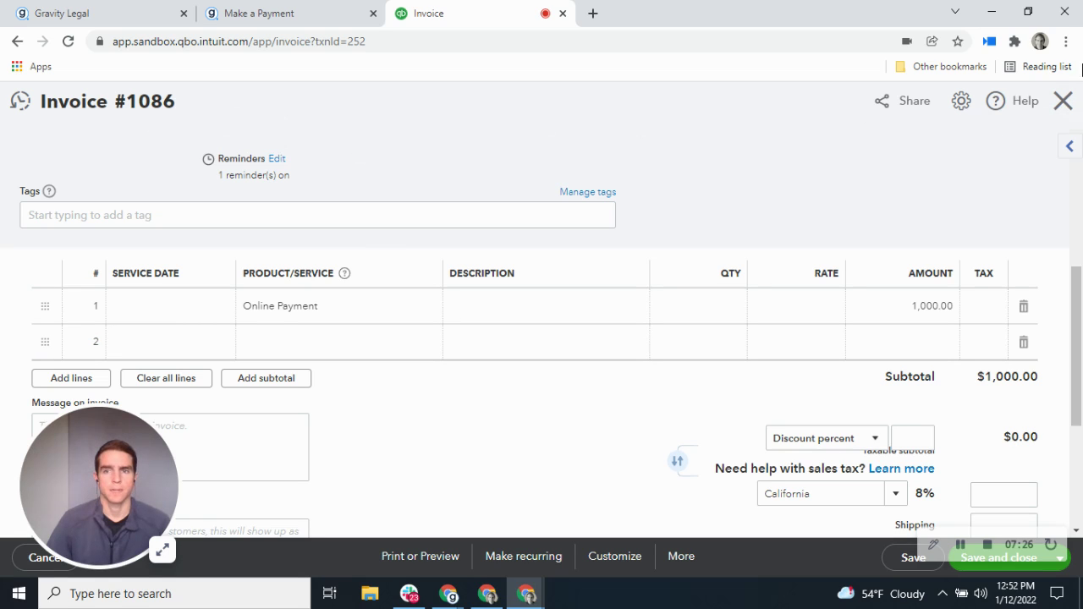
left_click(1059, 103)
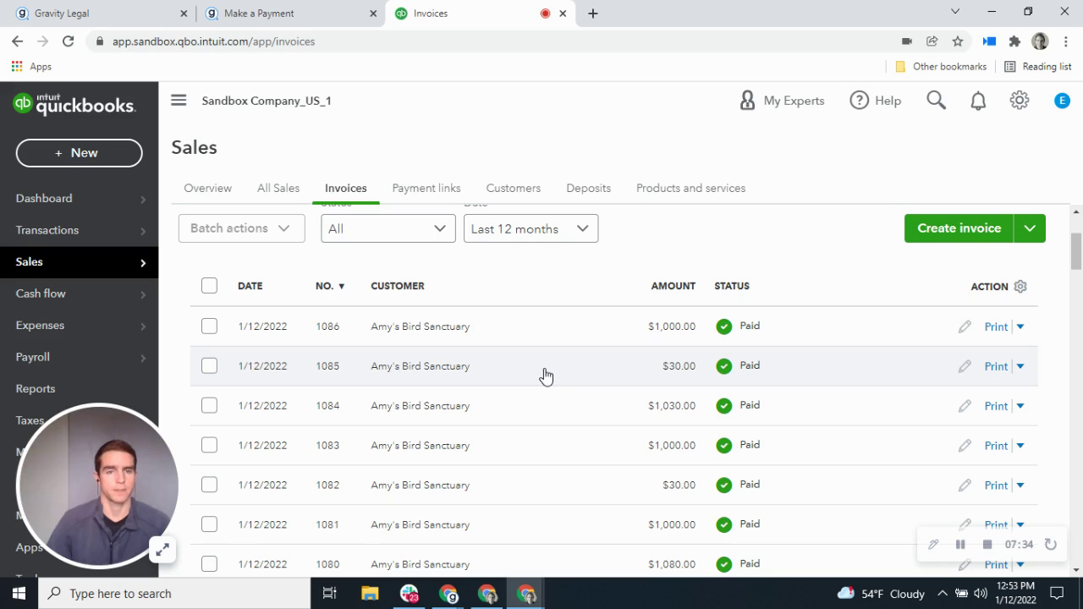
left_click(1025, 373)
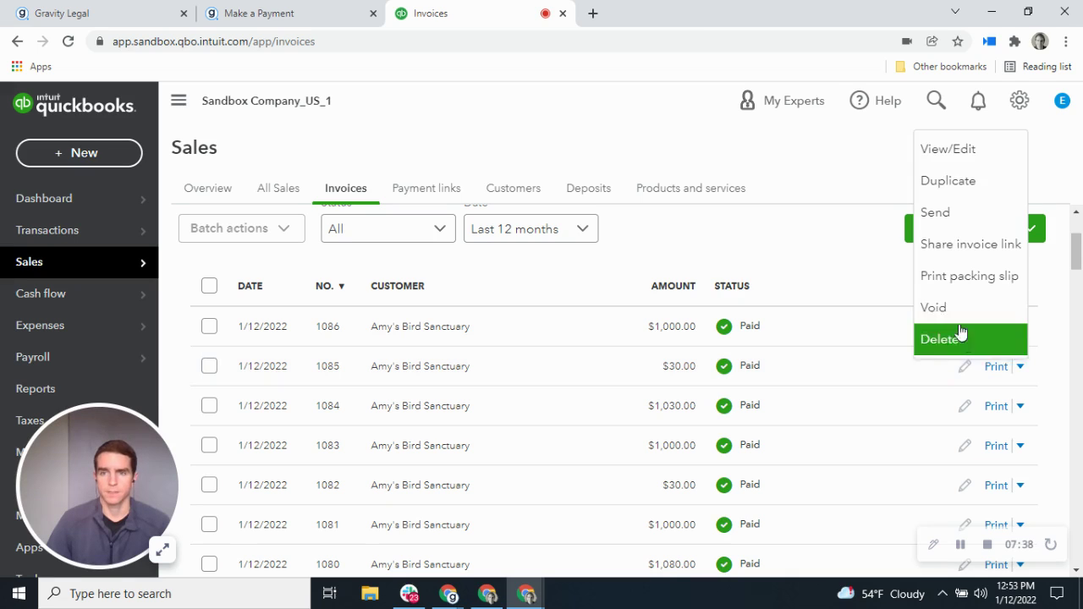
left_click(985, 150)
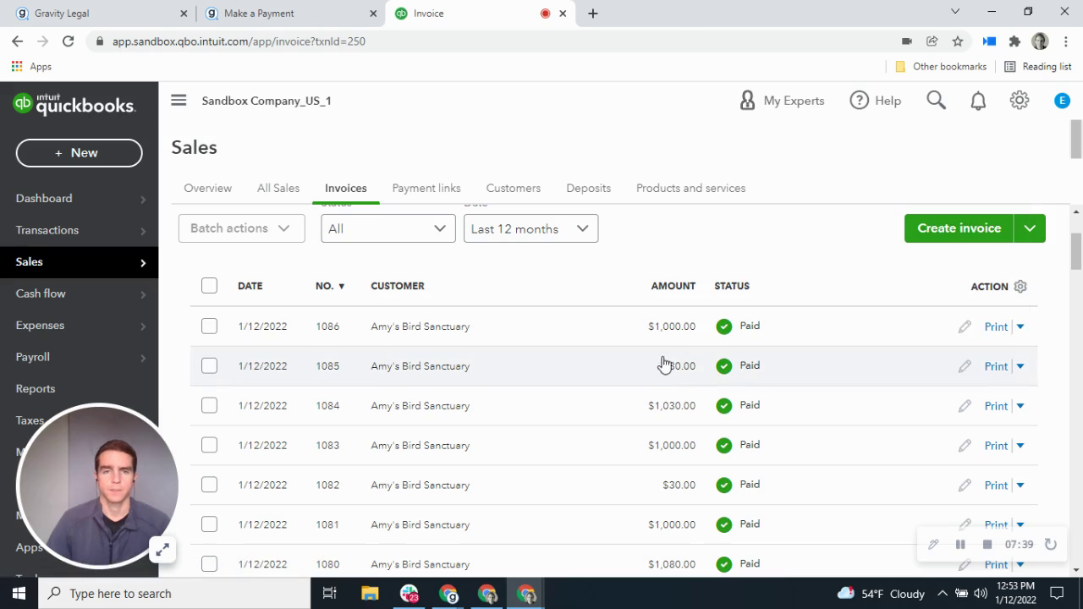
scroll(502, 355, "down", 3)
scroll(503, 355, "down", 2)
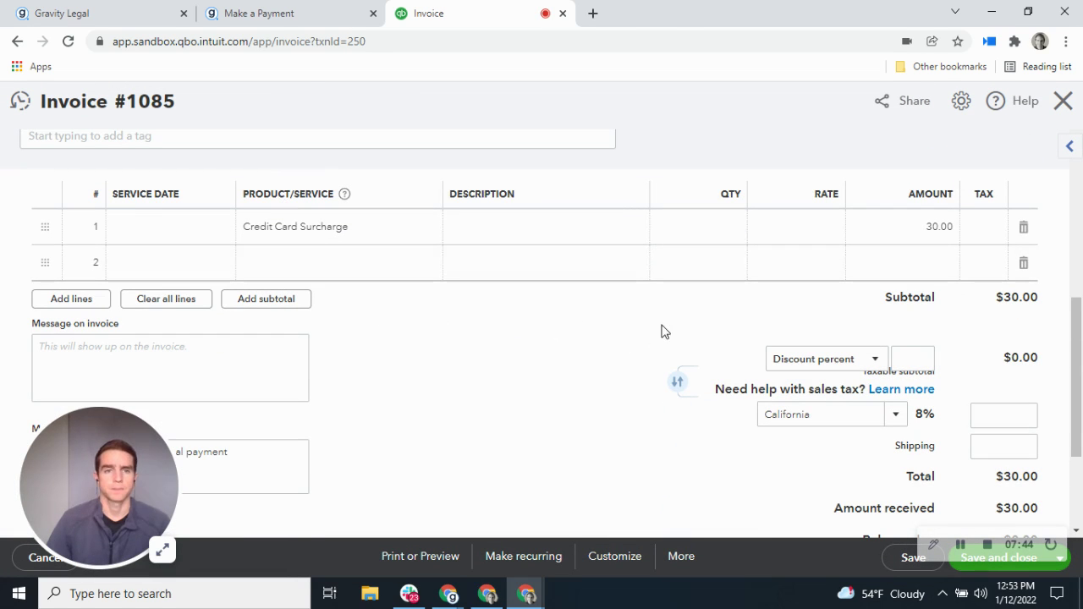
scroll(669, 314, "up", 2)
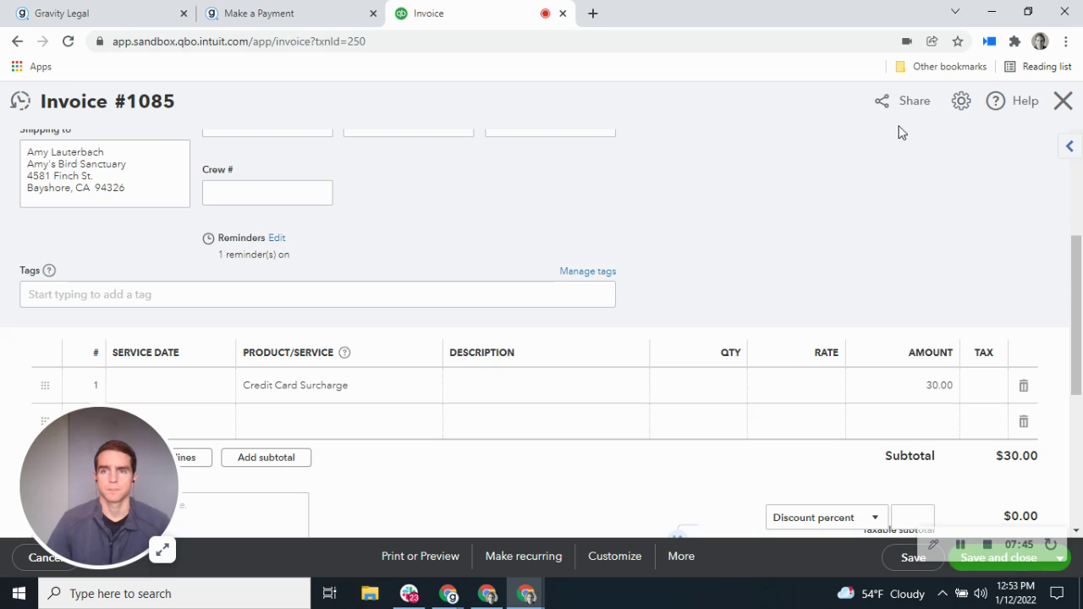
left_click(1062, 100)
left_click(317, 7)
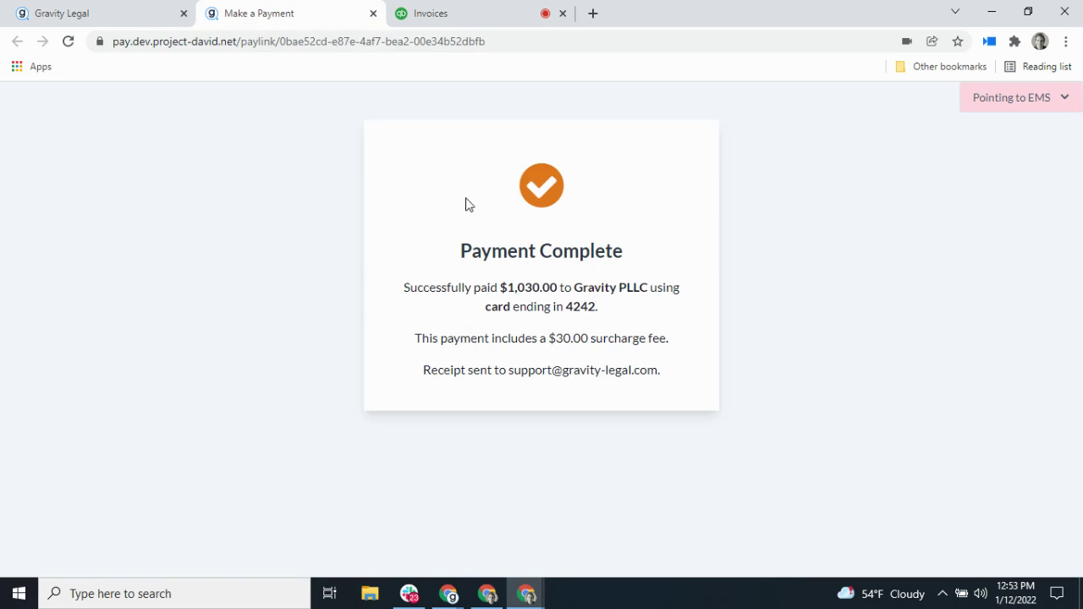
Step: Return to Gravity Legal and scroll down to the Invoices and Surcharging on Invoices settings
left_click(72, 9)
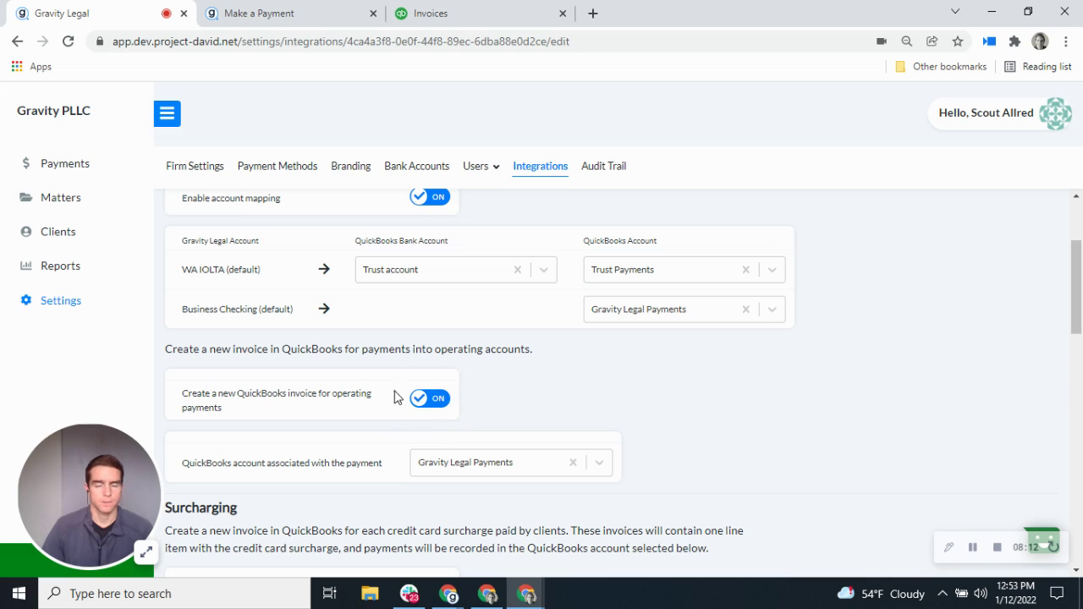
scroll(776, 456, "down", 3)
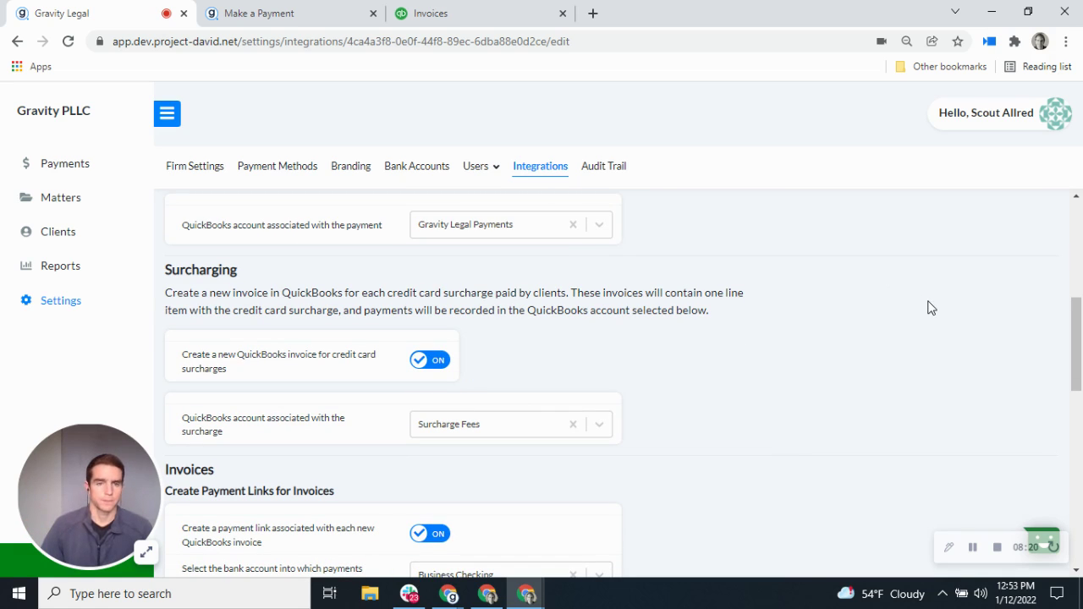
scroll(932, 307, "down", 3)
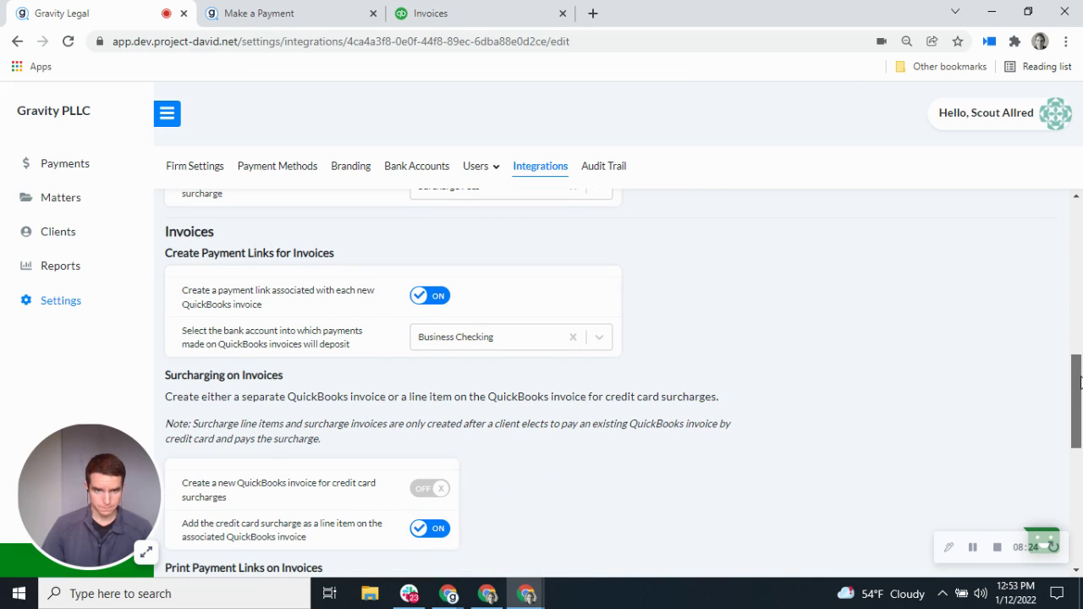
left_click_drag(1078, 380, 1080, 385)
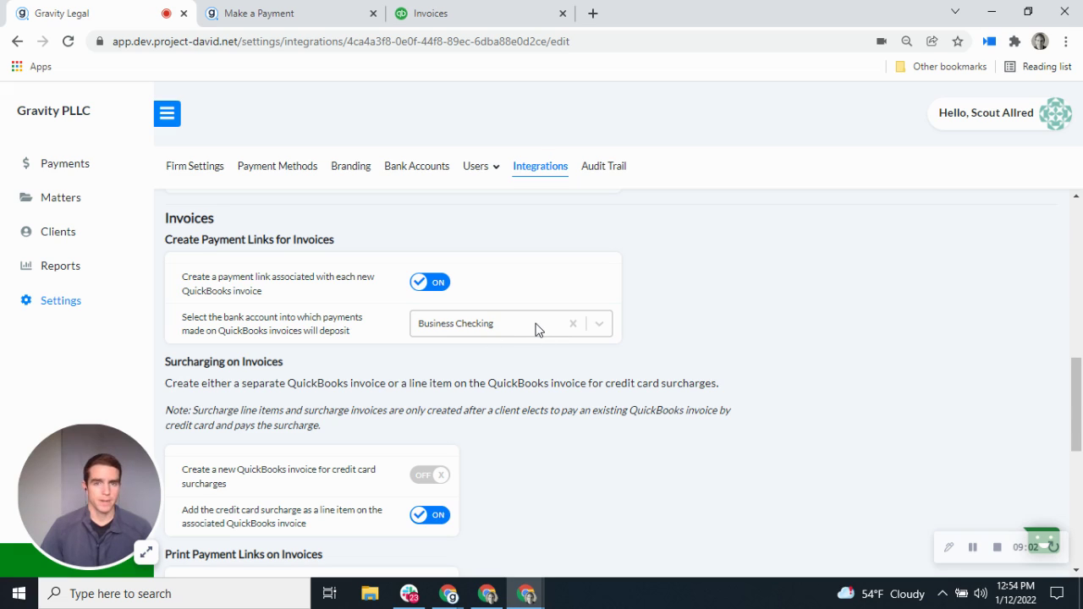
left_click(535, 329)
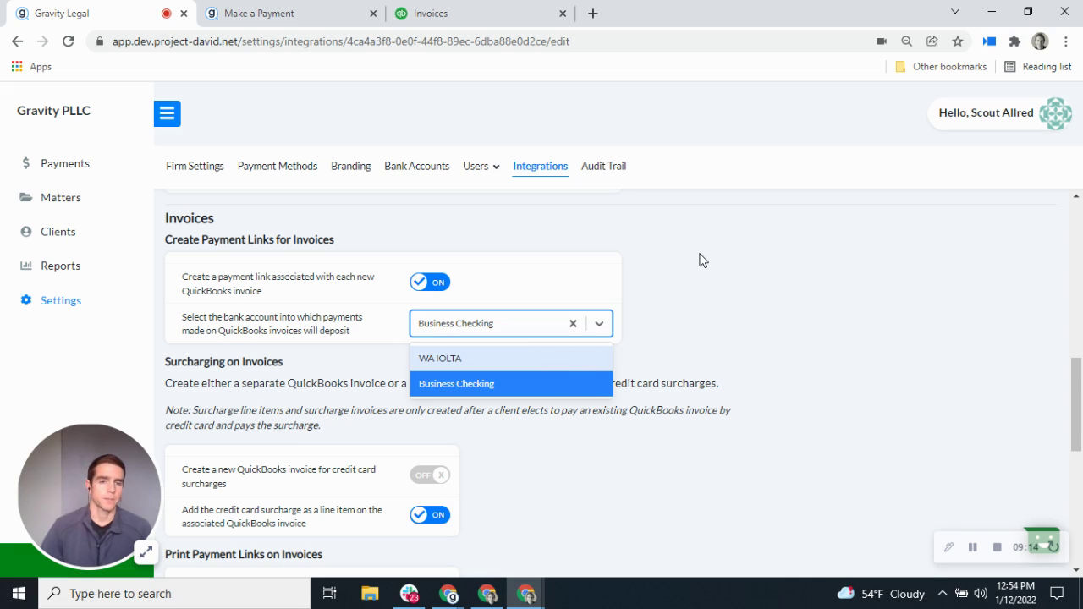
left_click(648, 279)
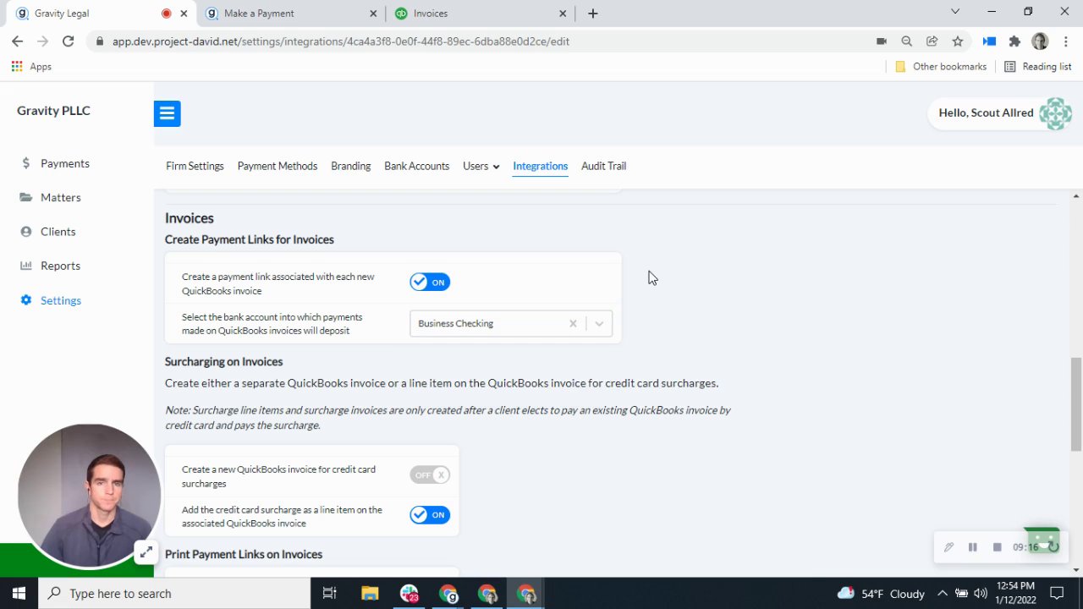
scroll(660, 375, "down", 2)
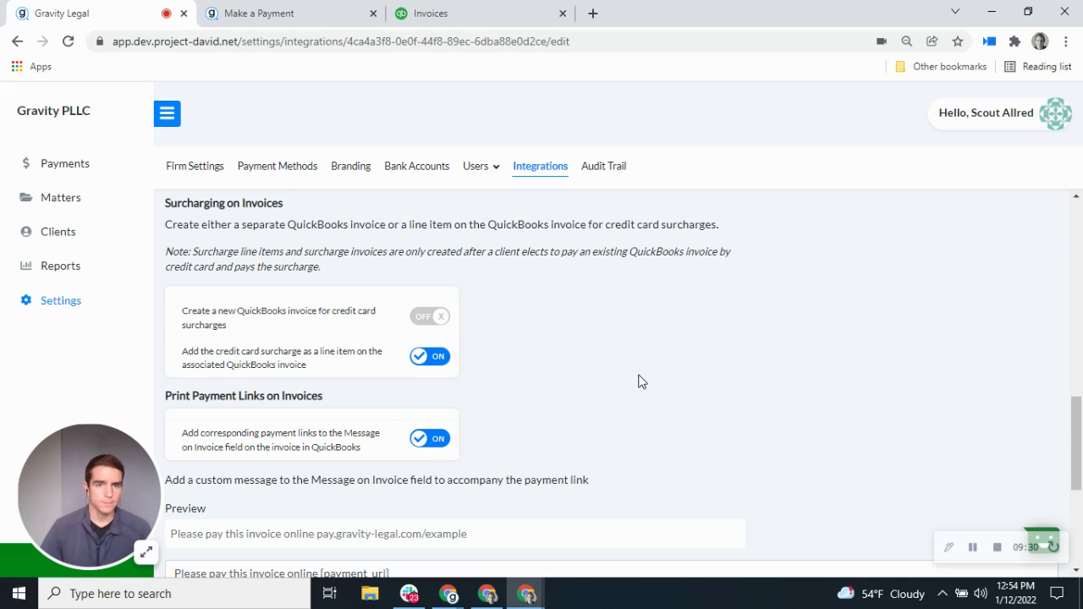
Step: Switch the credit card surcharge setting back to adding it as an invoice line item
scroll(635, 389, "up", 1)
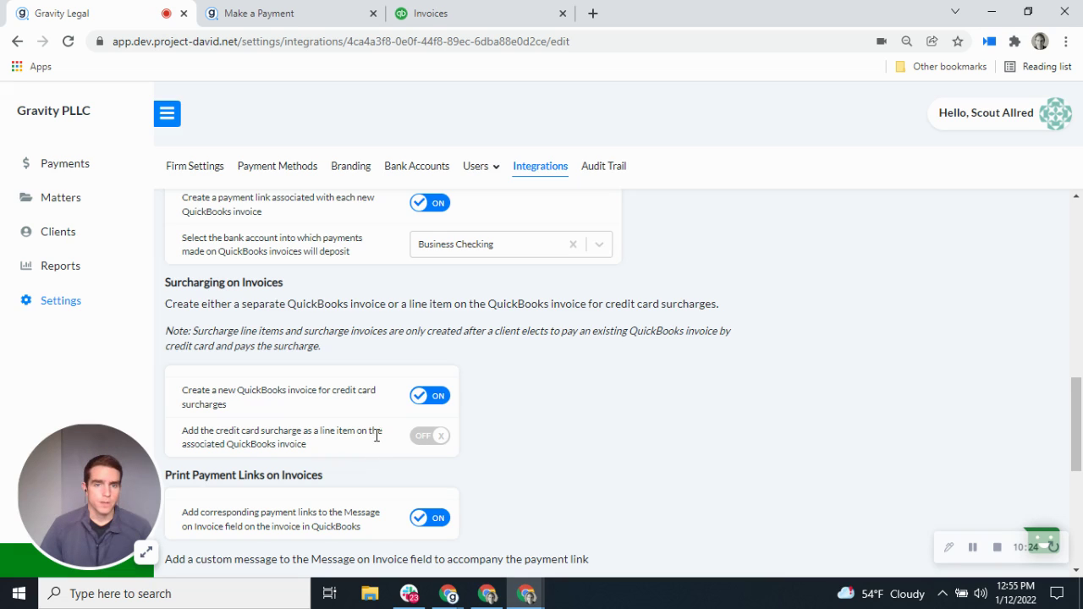
left_click(422, 438)
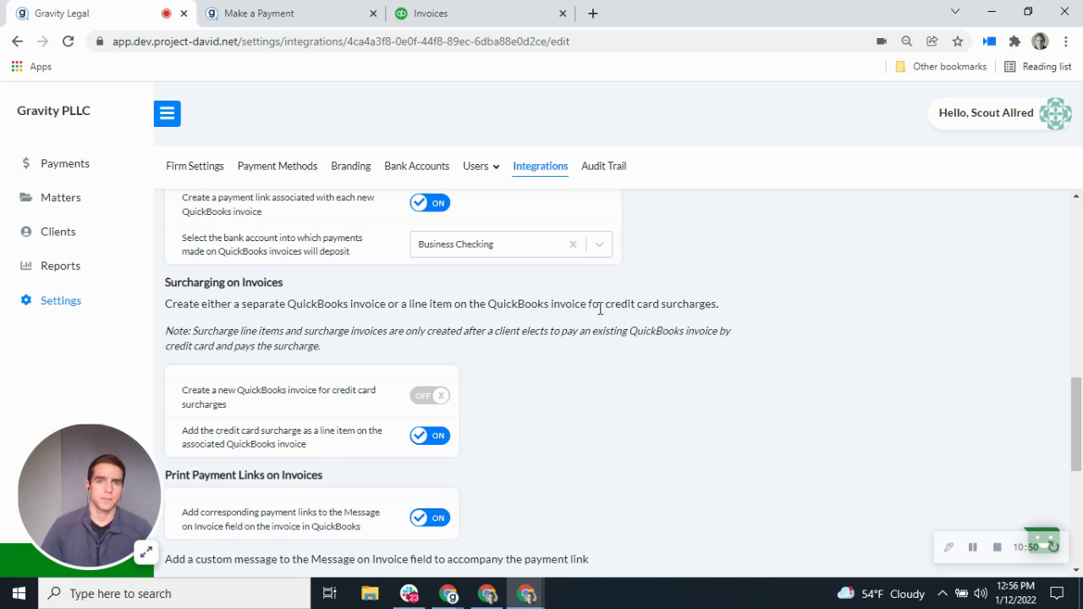
Step: Go to the QuickBooks invoices list showing paid invoices 1086 and 1085
left_click(472, 13)
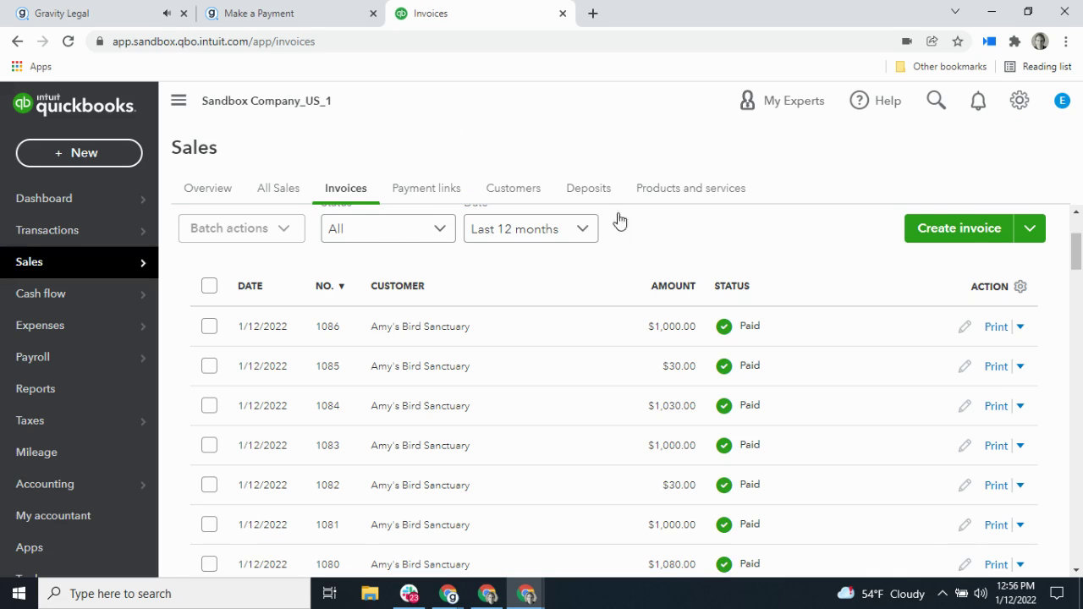
Step: Start a new invoice for Amy's Bird Sanctuary with Criminal - General Criminal - Paid in Full at 1,000
left_click(965, 237)
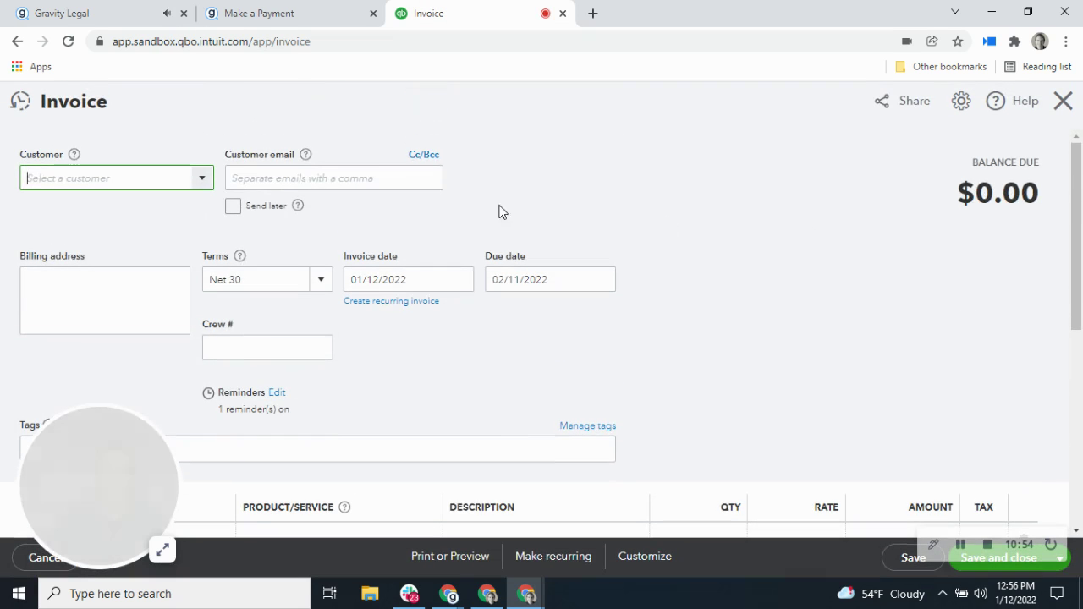
left_click(201, 179)
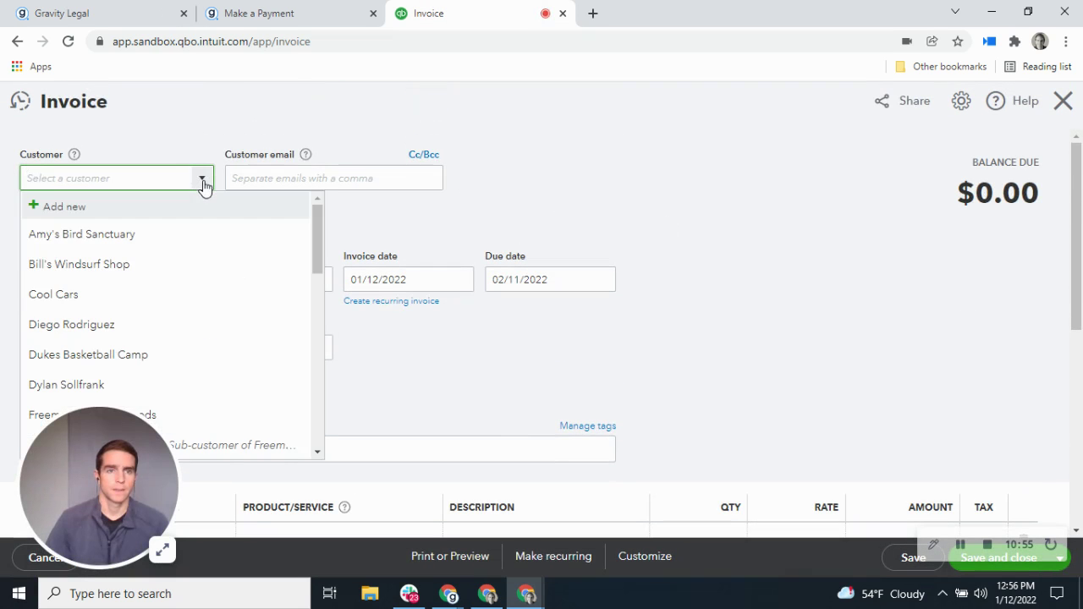
left_click(161, 232)
scroll(481, 395, "down", 2)
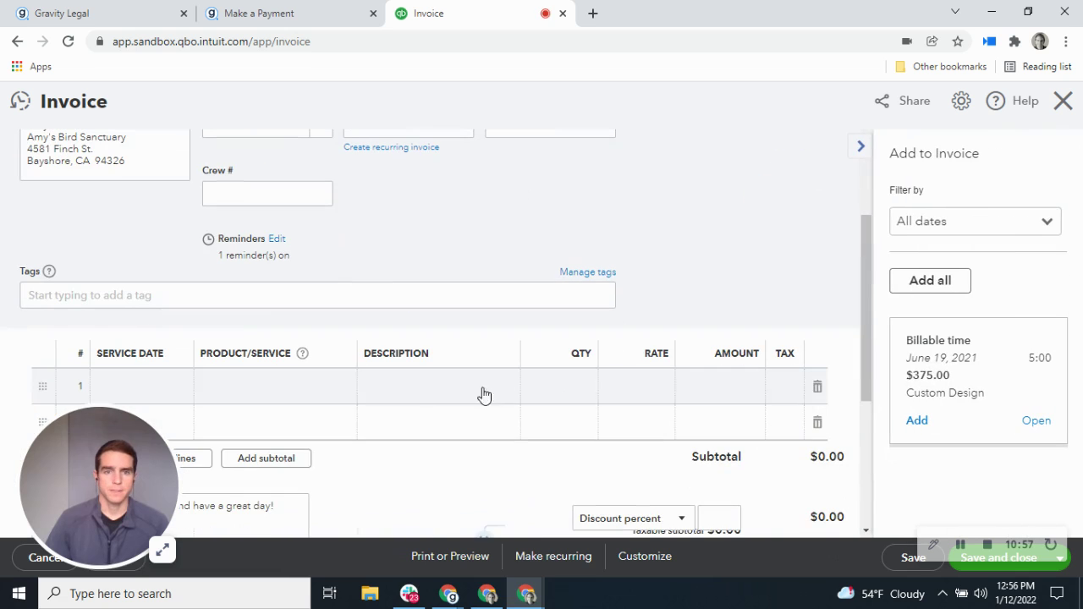
left_click(301, 391)
left_click(339, 388)
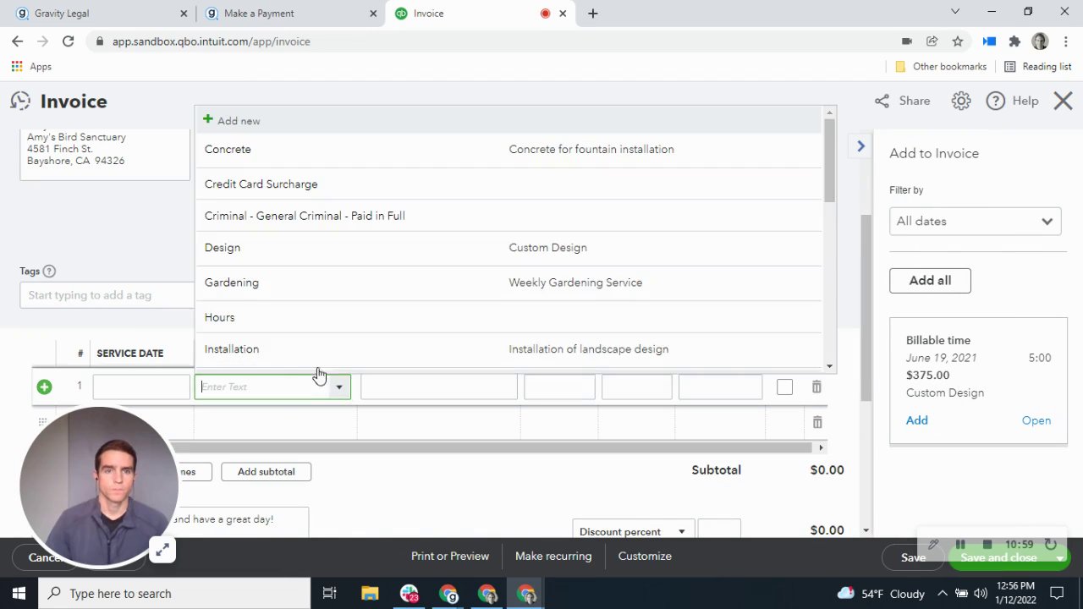
left_click(308, 225)
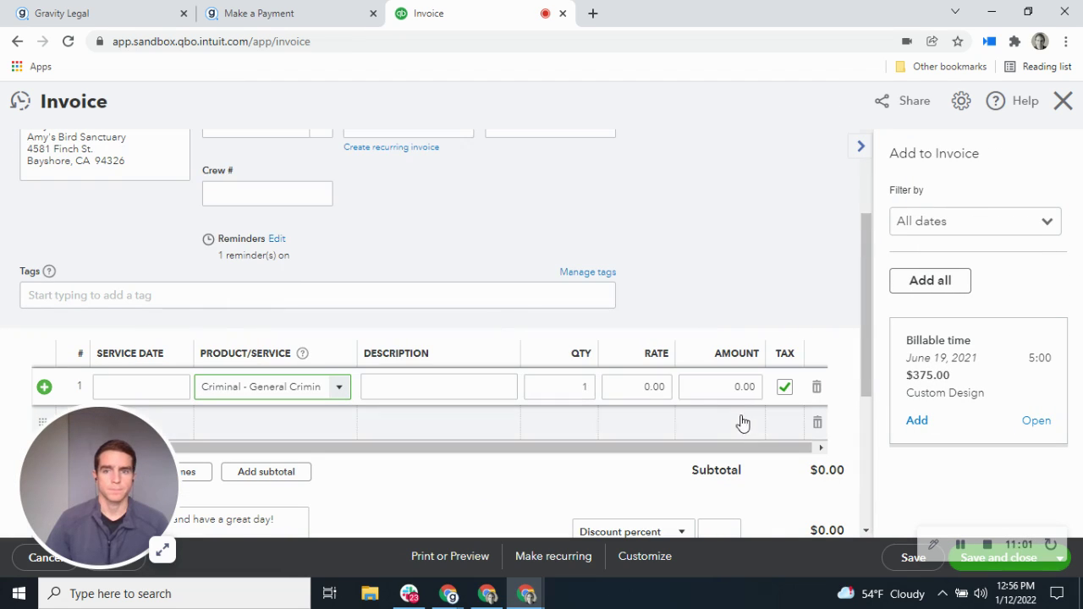
left_click(711, 384)
type("1,")
type("000")
left_click(752, 251)
Step: Remove sales tax from the line, save invoice 1087, and close the leftover payment page
scroll(805, 321, "down", 1)
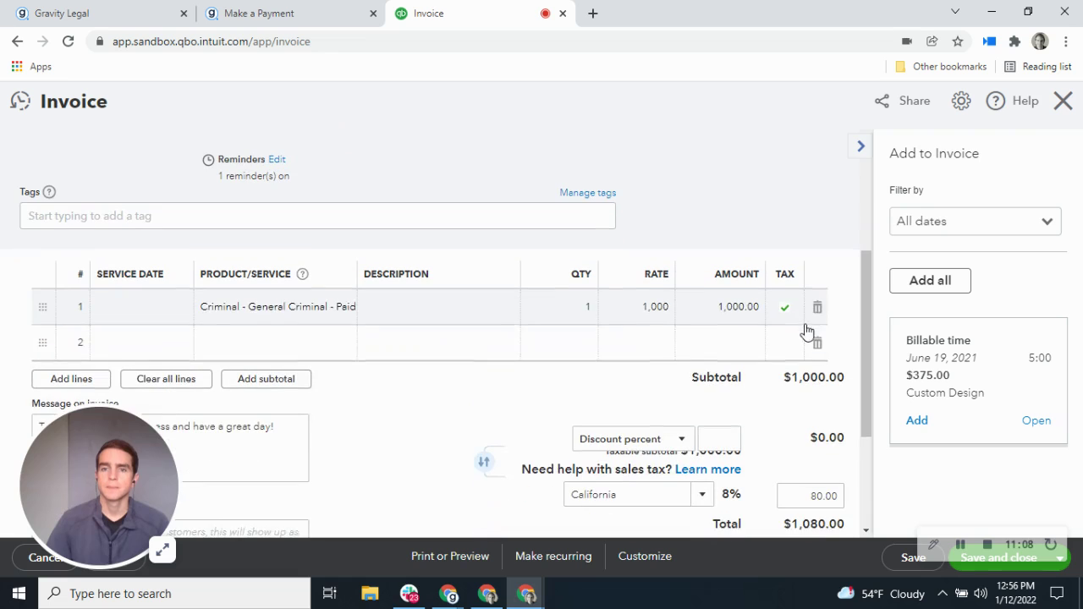
left_click(790, 313)
left_click(786, 310)
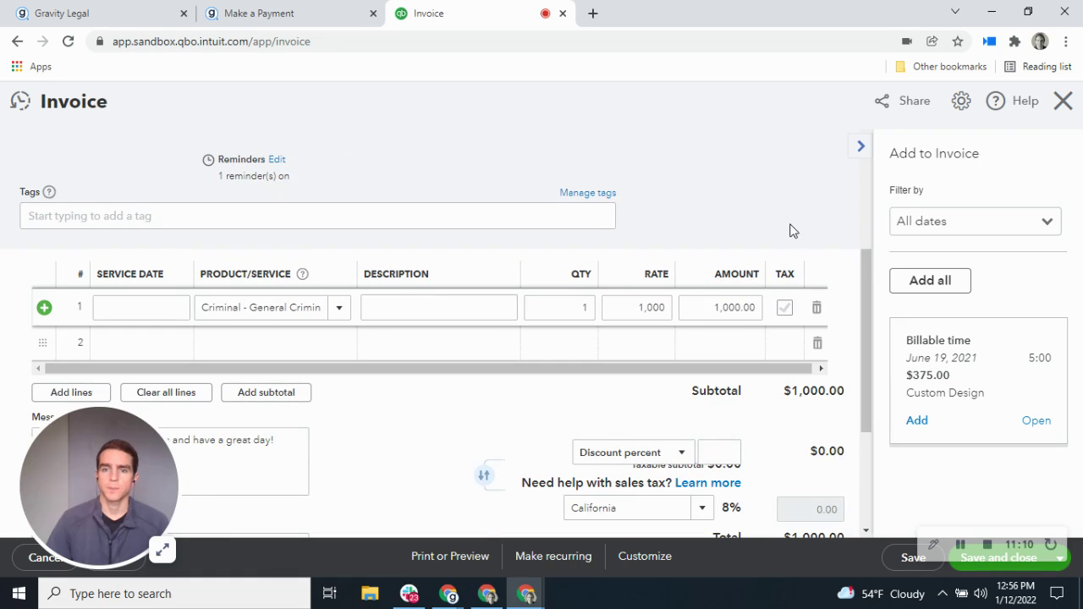
scroll(790, 229, "down", 3)
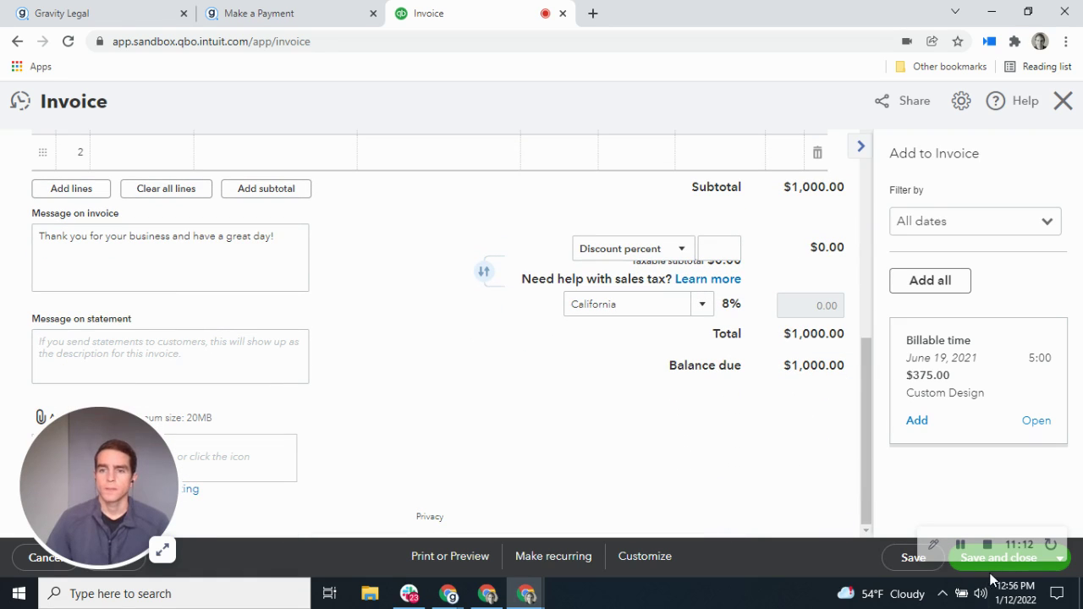
left_click(996, 563)
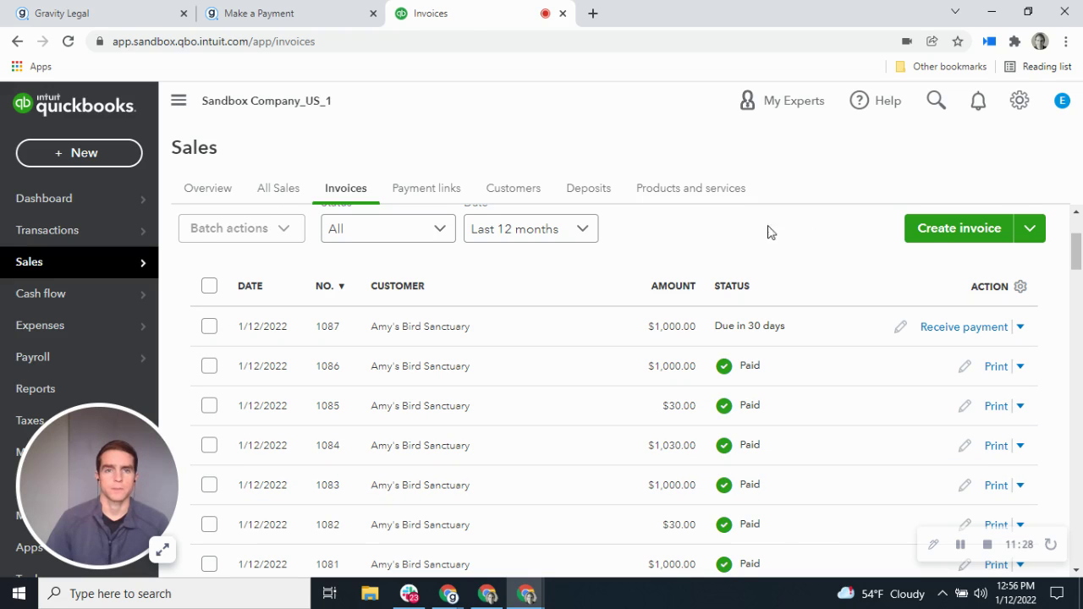
left_click(372, 14)
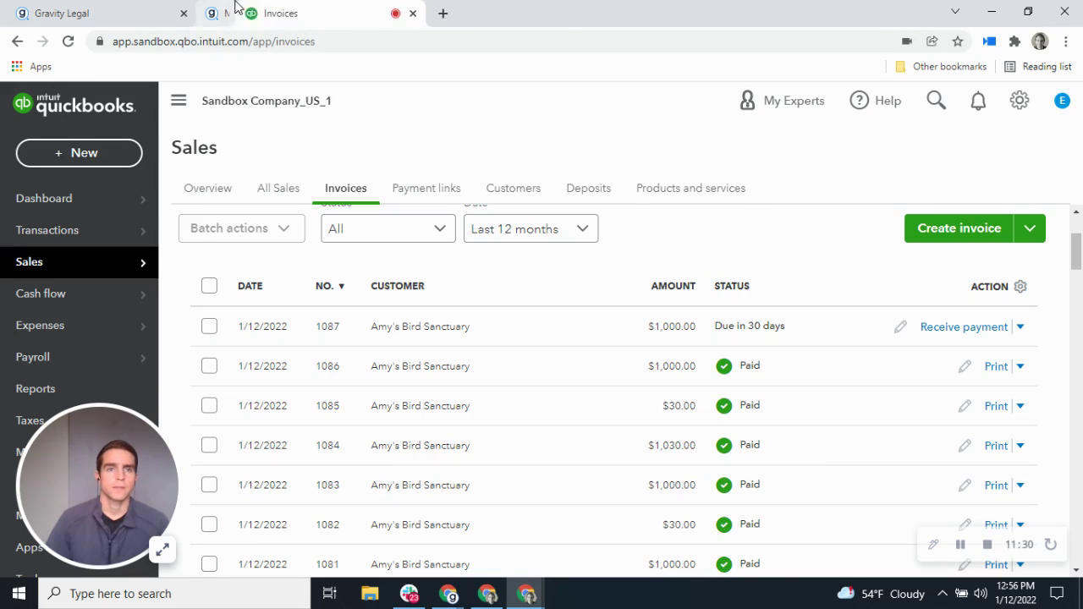
Step: Open Gravity Legal's newest payment link, highlight its 'Invoice: 1087' memo, then return to QuickBooks invoices
left_click(143, 17)
left_click(90, 174)
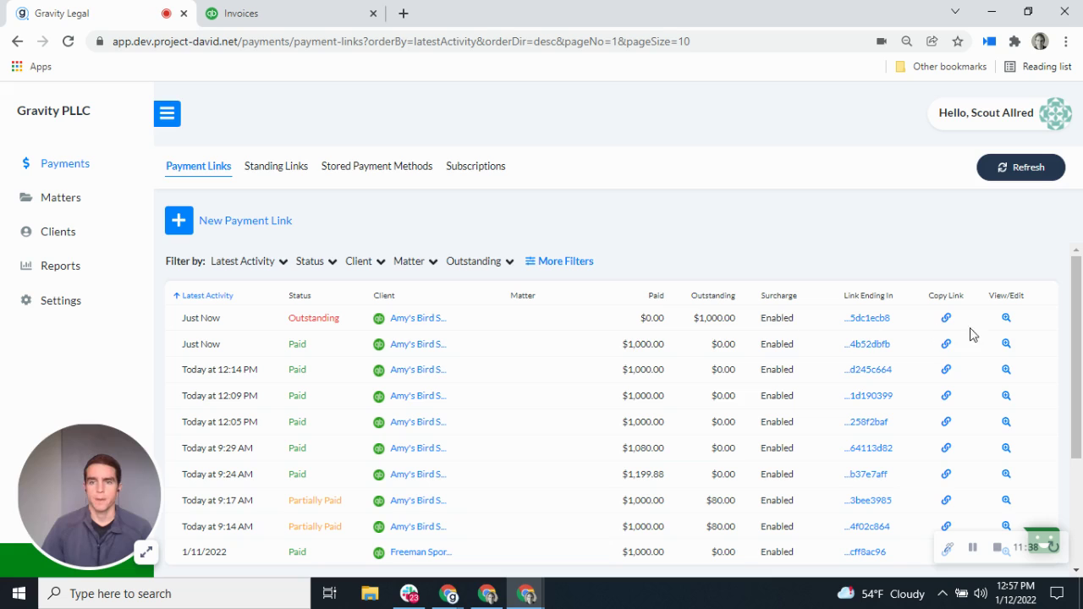
left_click(1006, 319)
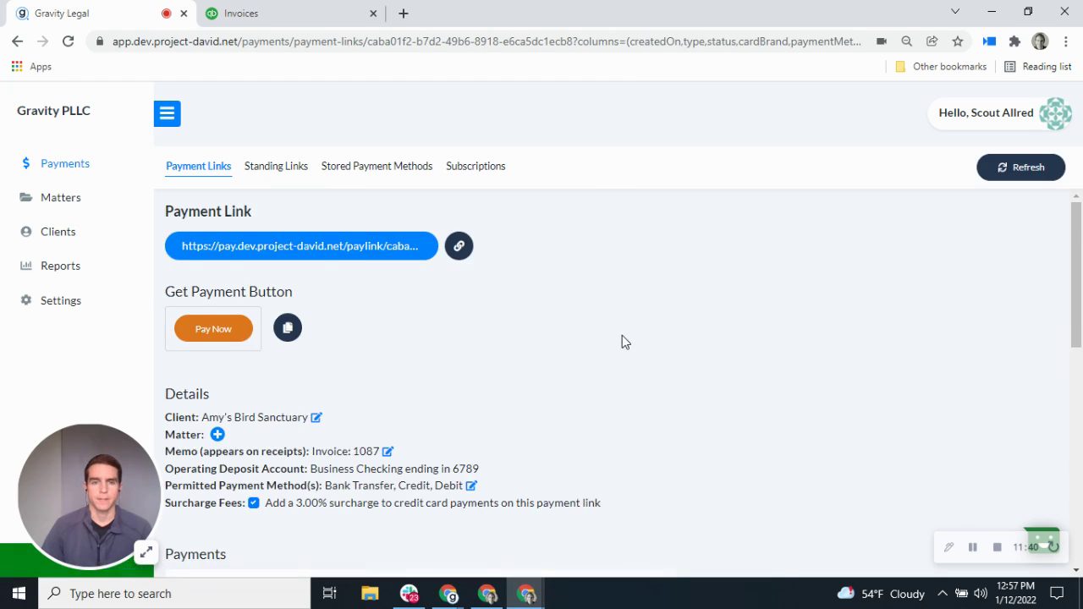
scroll(525, 343, "down", 1)
left_click_drag(312, 371, 382, 377)
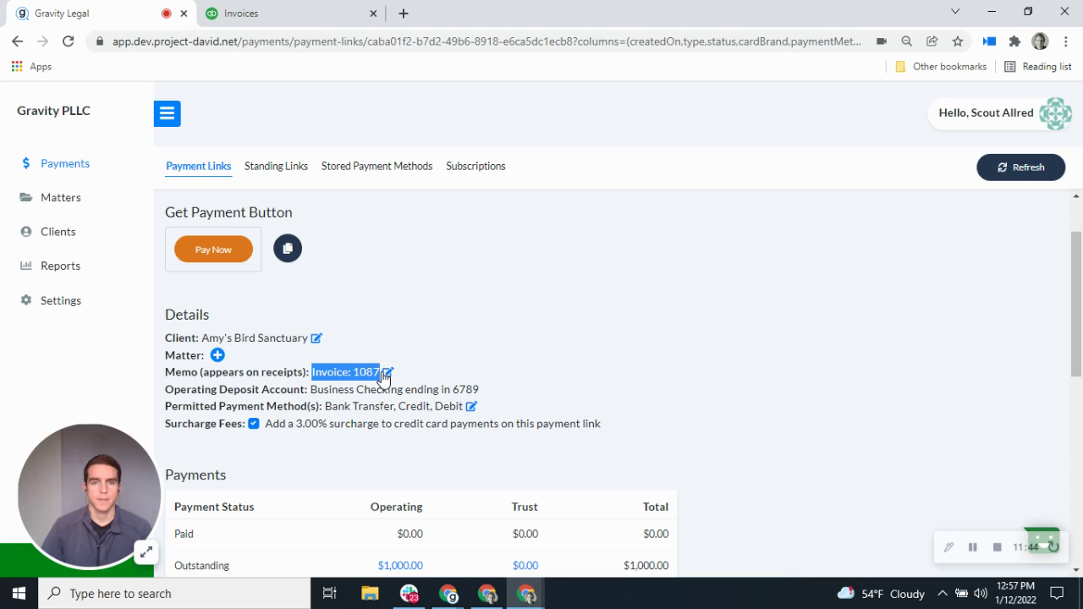
left_click(259, 12)
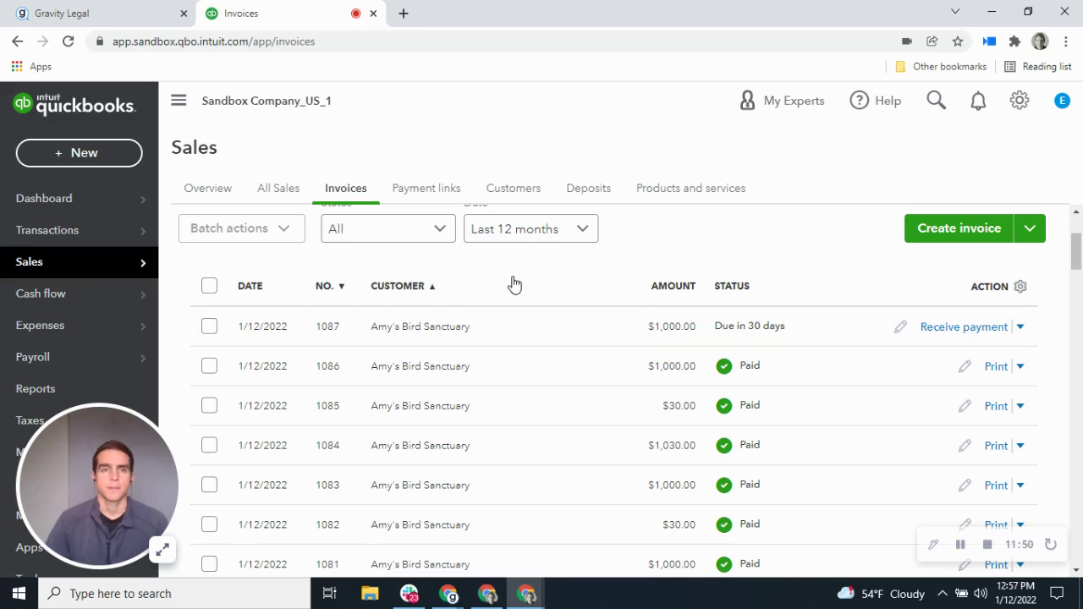
Step: View invoice 1087's messages showing the Gravity Legal payment link and 'Invoice: 1087', then return to Gravity Legal
left_click(1019, 327)
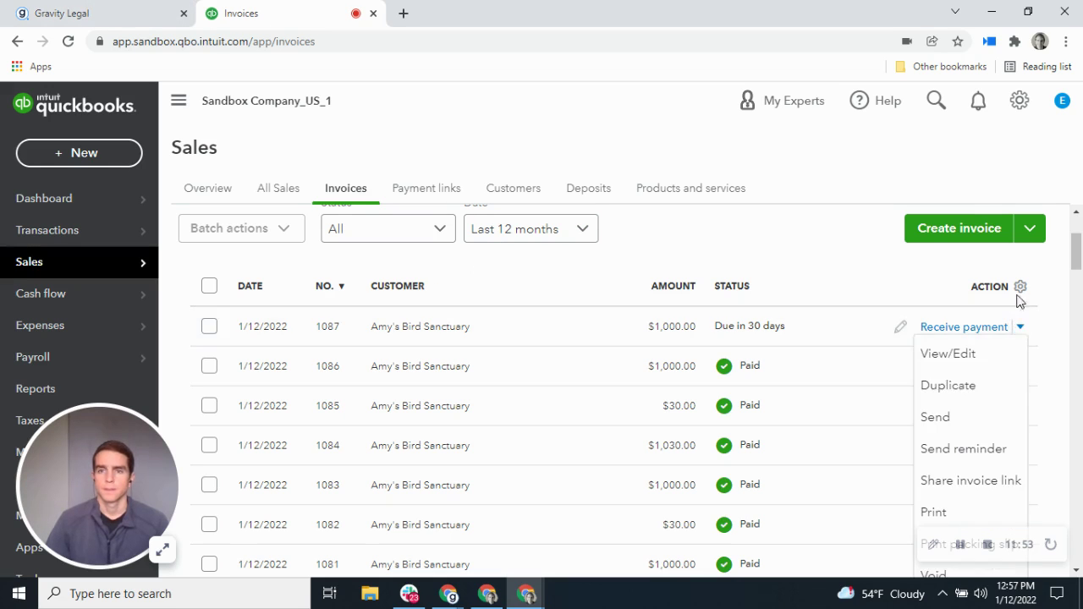
left_click(982, 364)
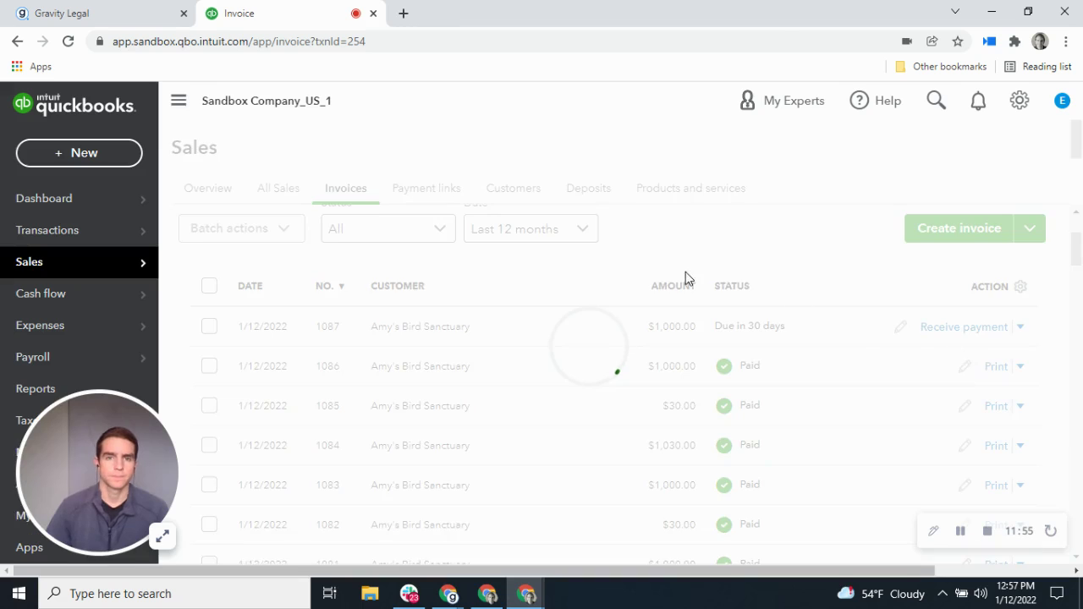
scroll(528, 347, "down", 3)
scroll(526, 340, "down", 2)
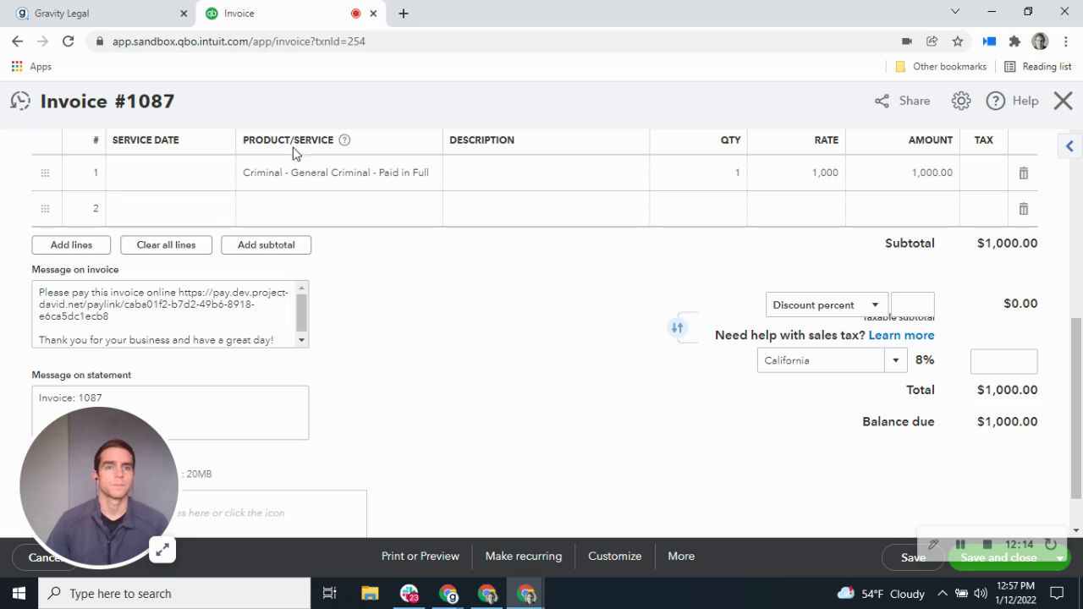
left_click(131, 8)
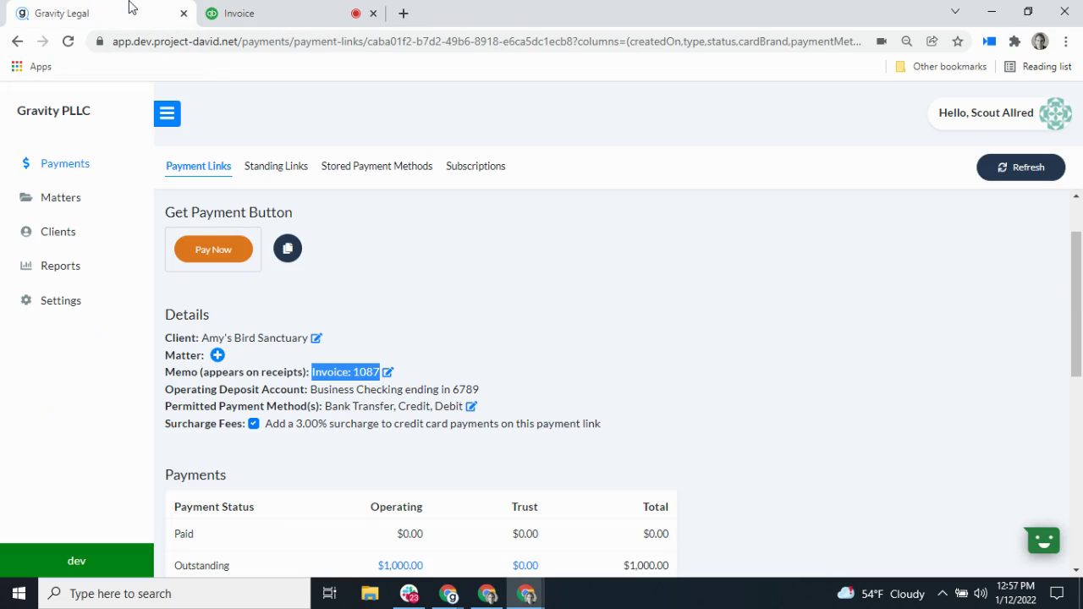
Step: Open the payment link's pay page and fill in the receipt email, name on card and zip code
scroll(276, 278, "up", 1)
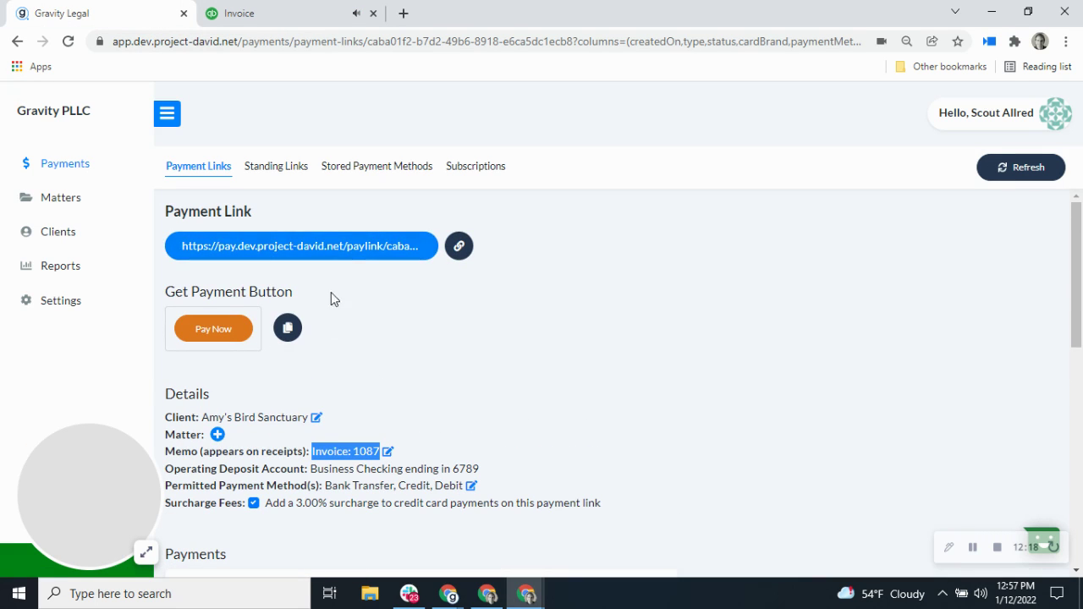
left_click(356, 254)
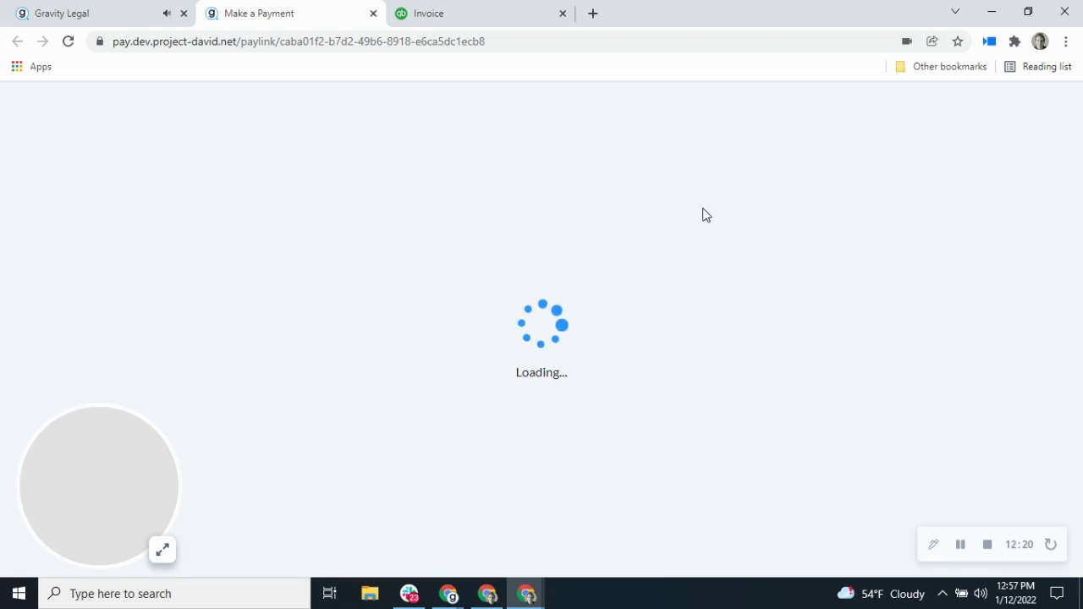
scroll(677, 270, "down", 2)
left_click(528, 414)
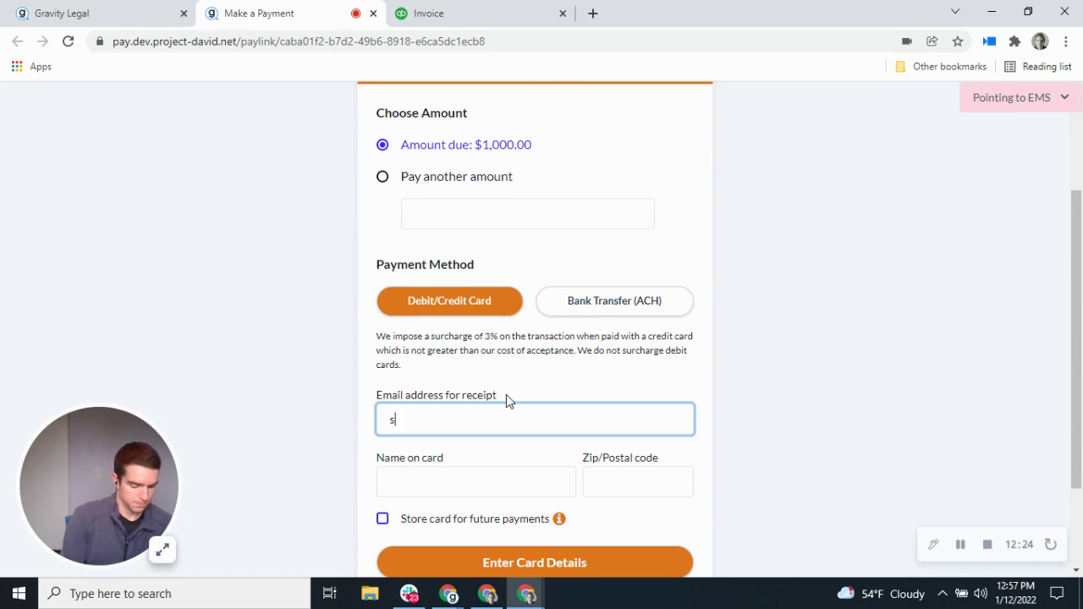
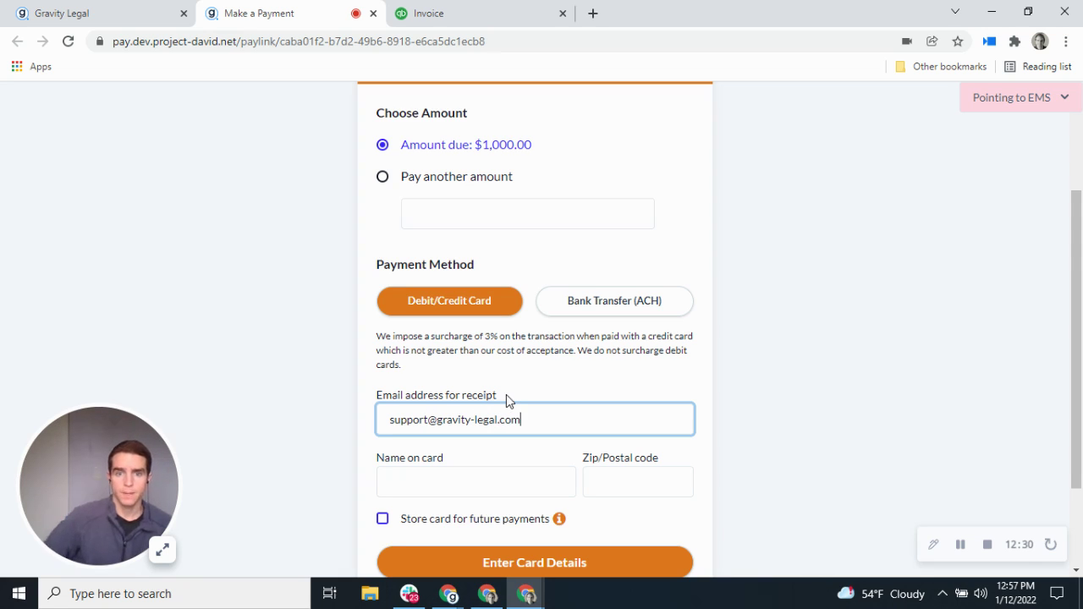
left_click(400, 472)
type("Gravity")
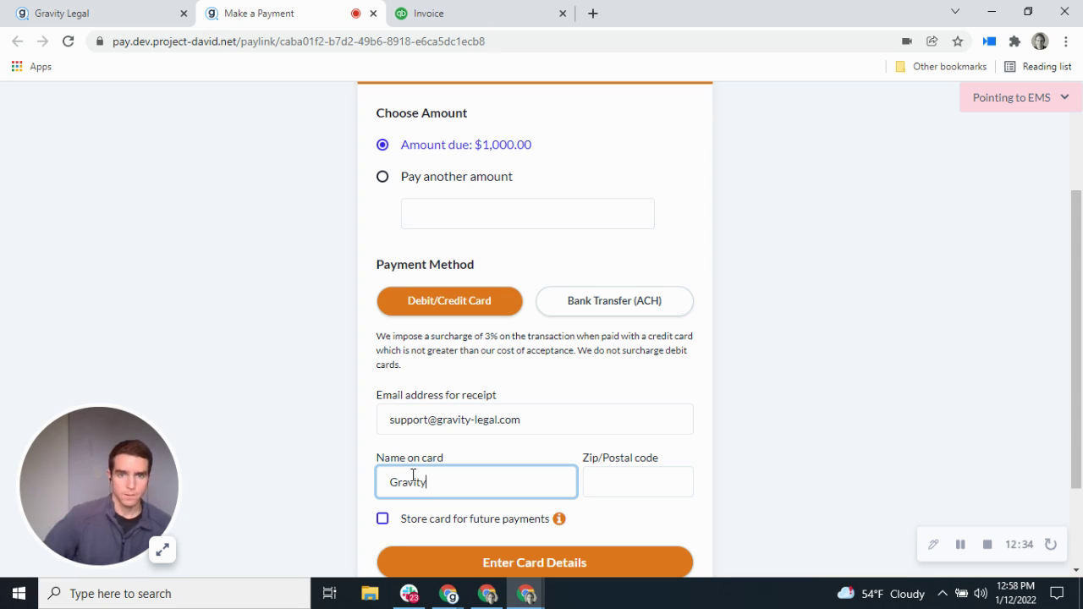
left_click(609, 481)
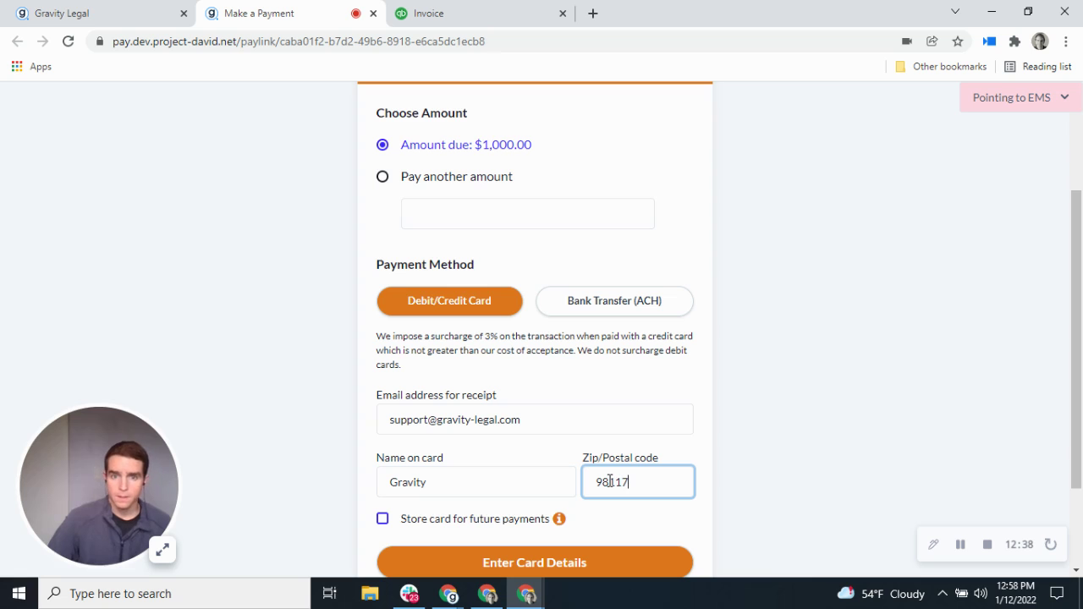
scroll(587, 502, "down", 1)
left_click(598, 498)
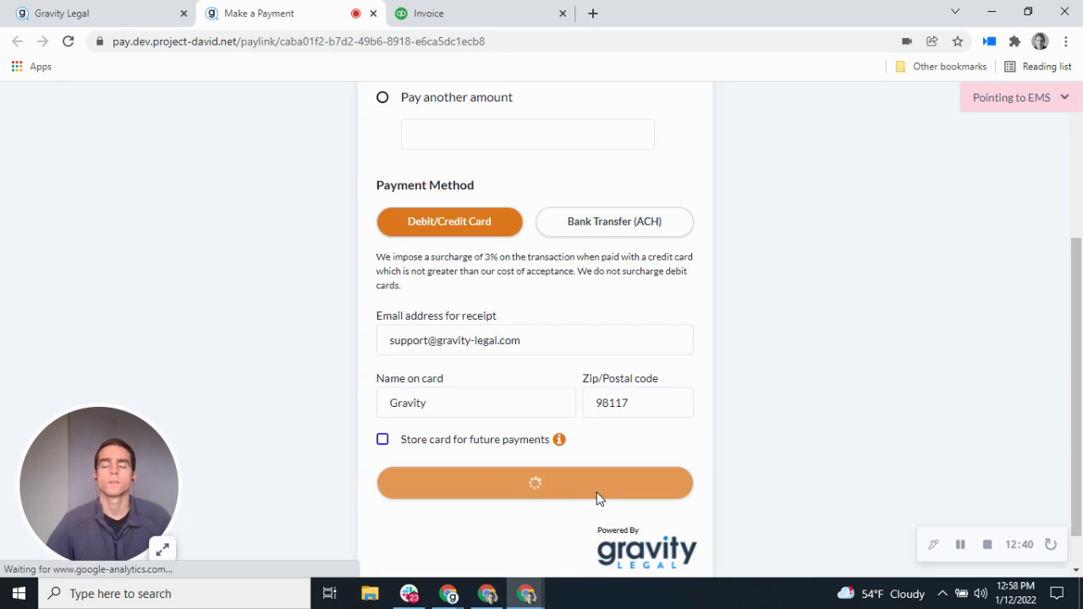
Step: Enter the card number, expiry and CVV, and complete the $1,030.00 payment
left_click(562, 362)
left_click(465, 369)
left_click(602, 408)
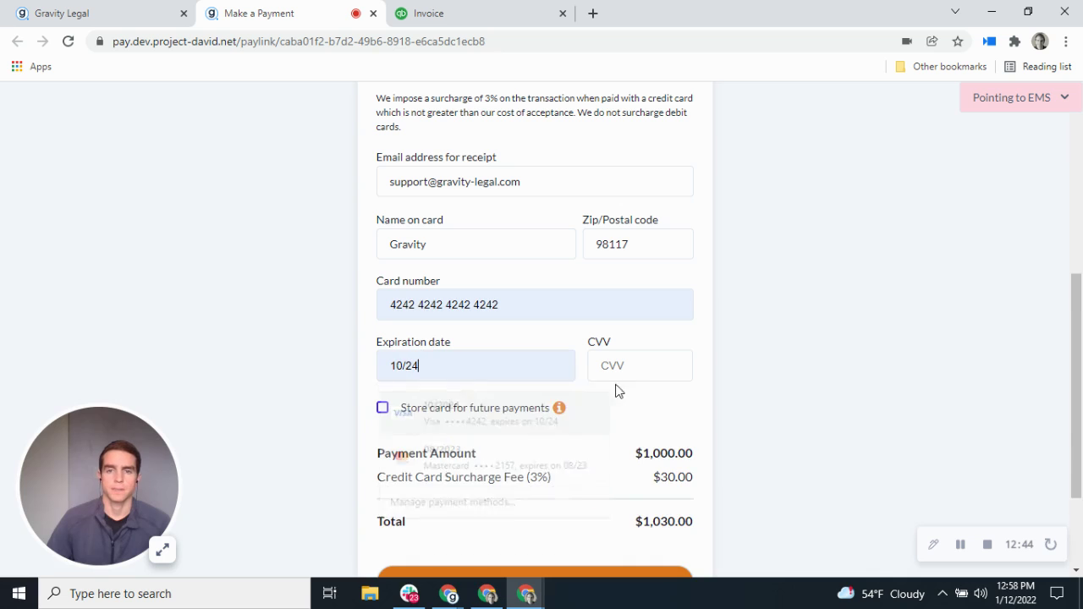
type("123")
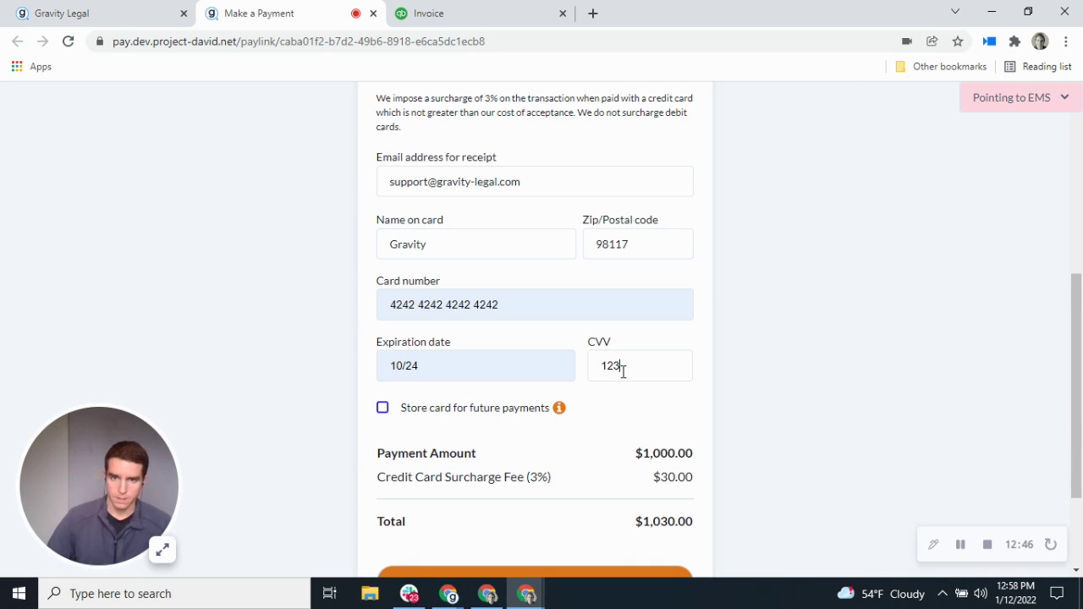
scroll(635, 450, "down", 1)
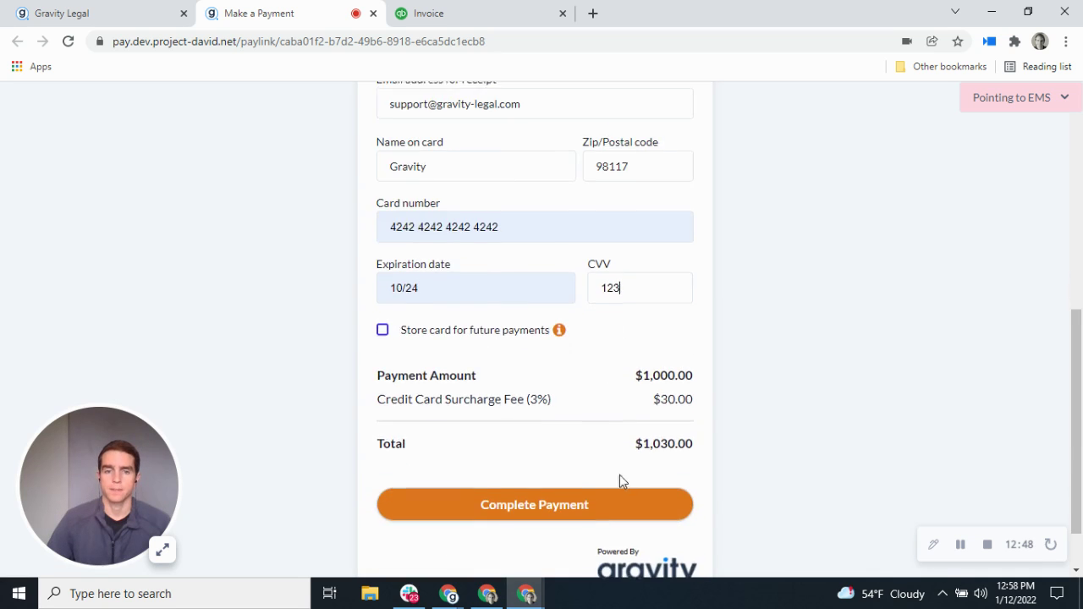
left_click(609, 504)
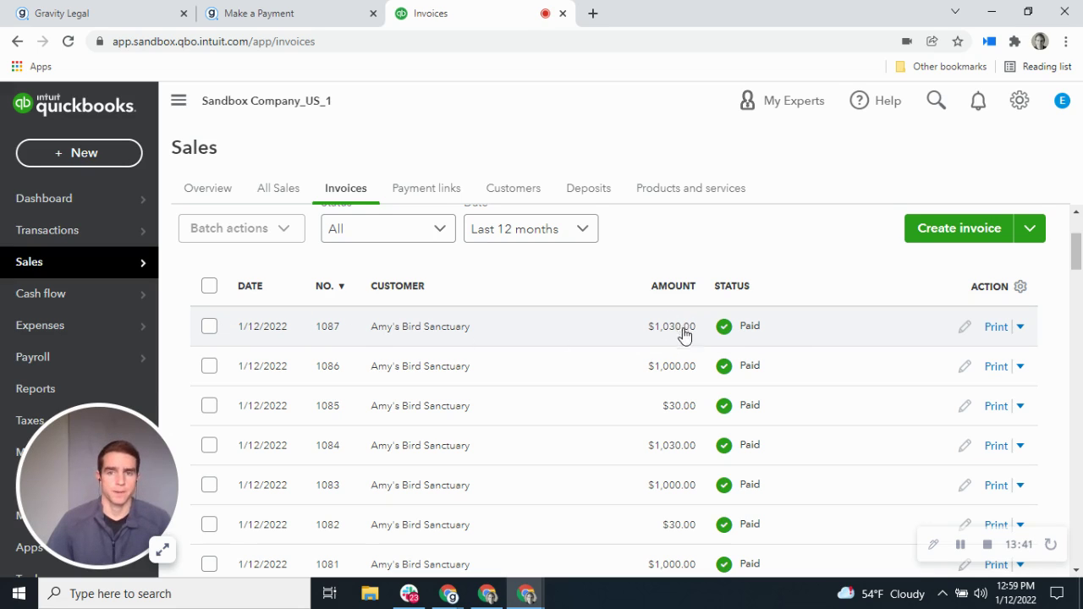
Step: Review Paid invoice 1087 with its 30.00 Credit Card Surcharge line and $1,030.00 total, then close it
left_click(1020, 329)
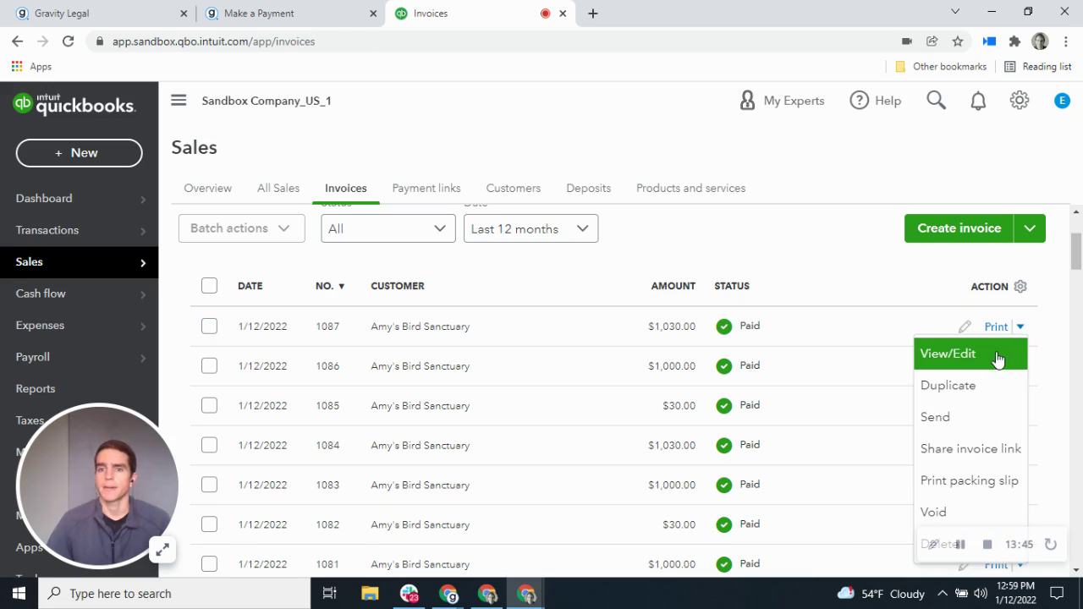
key("Return")
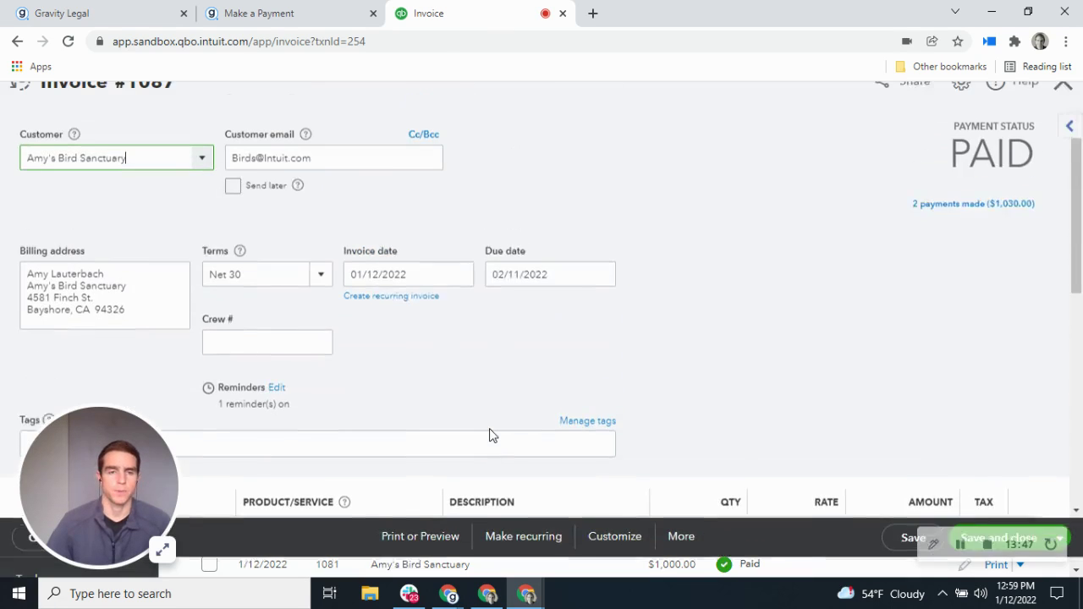
scroll(493, 436, "down", 4)
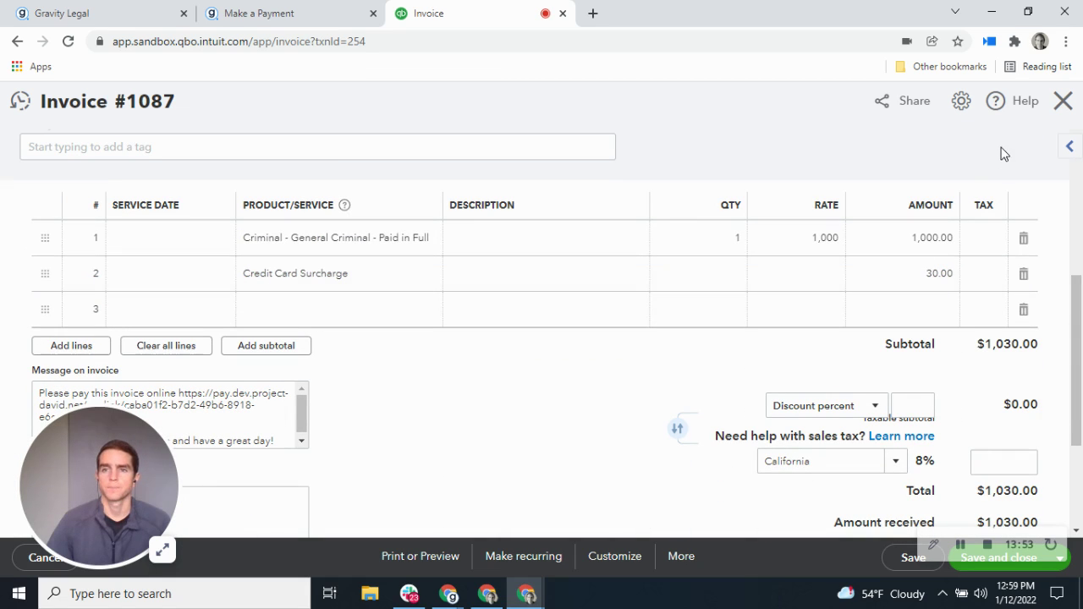
left_click(1064, 103)
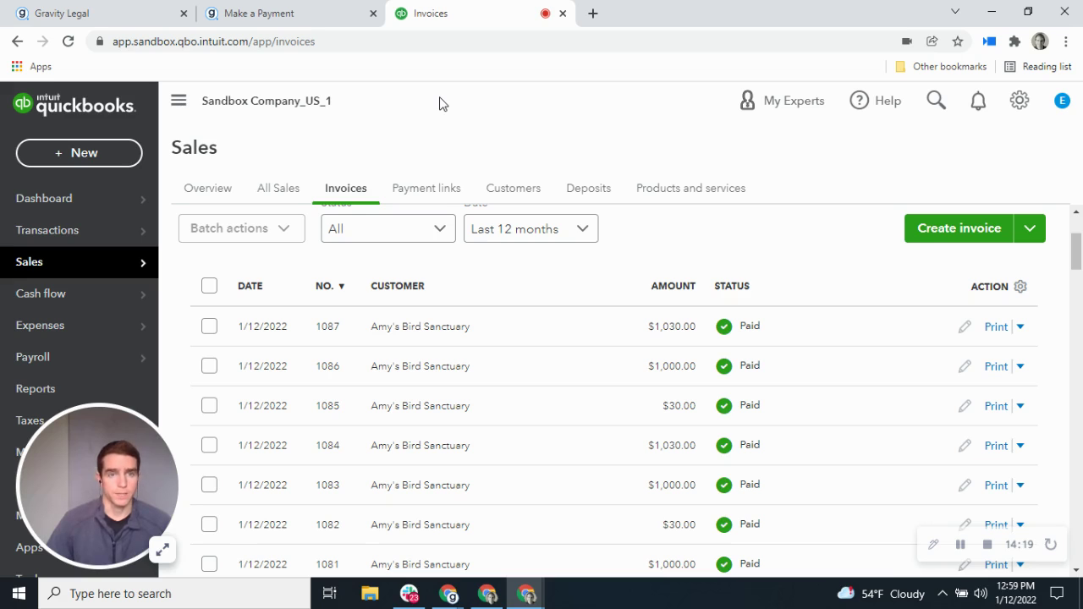
Step: Return to Gravity Legal and reload the Payments list of payment links
left_click(82, 6)
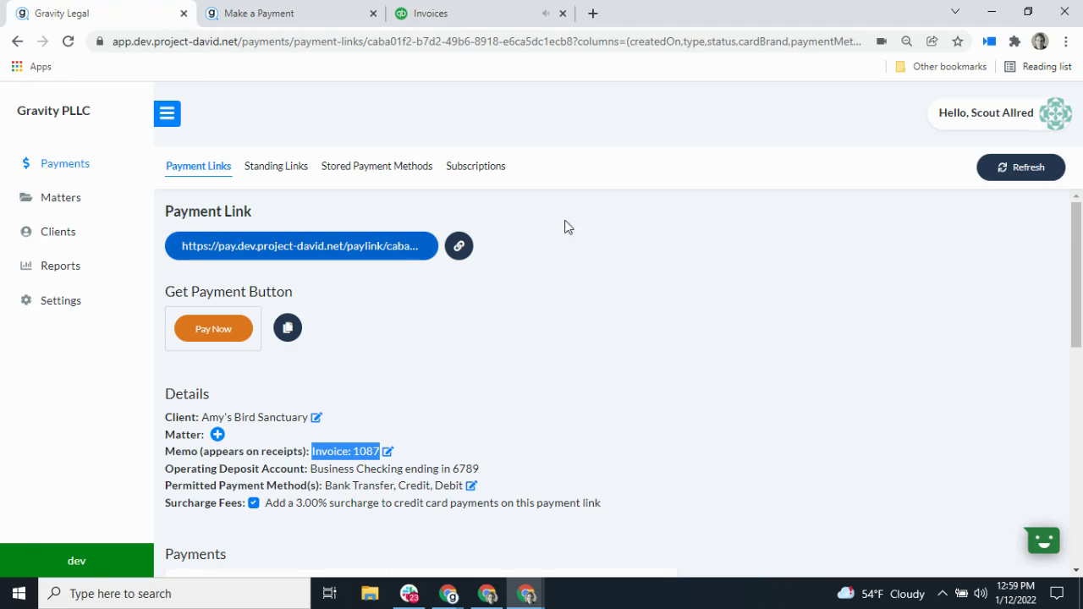
left_click(73, 169)
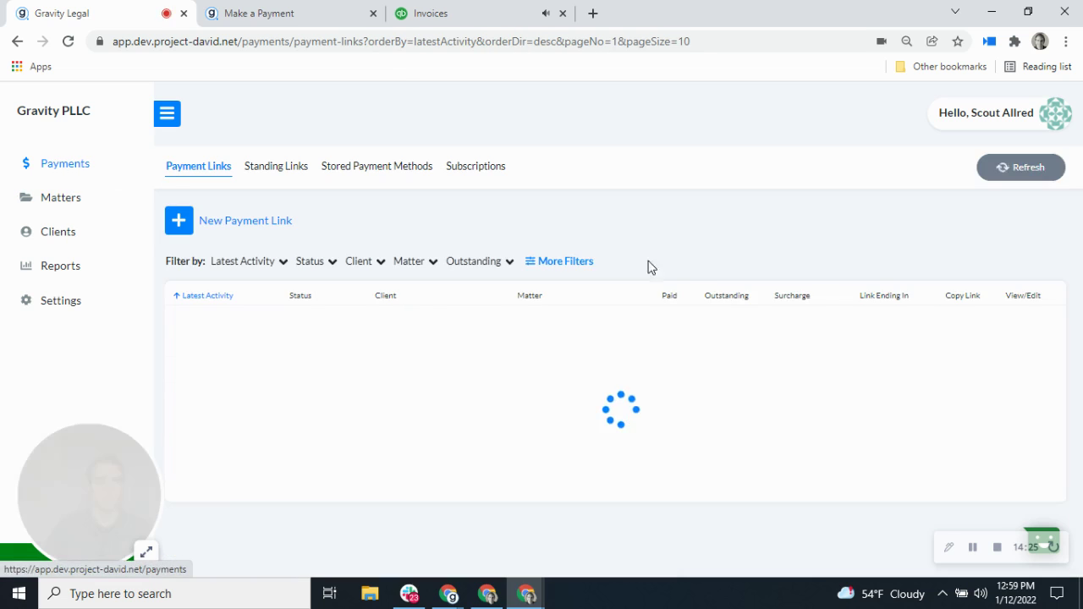